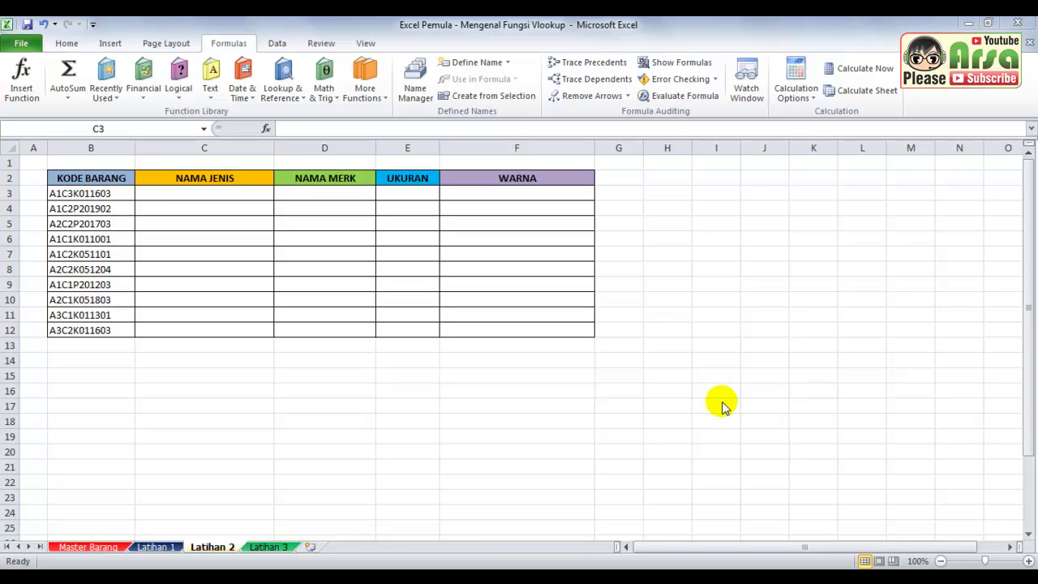
In C3, begin the formula =VLOOKUP($B3, with column B locked on the lookup code
left_click(232, 192)
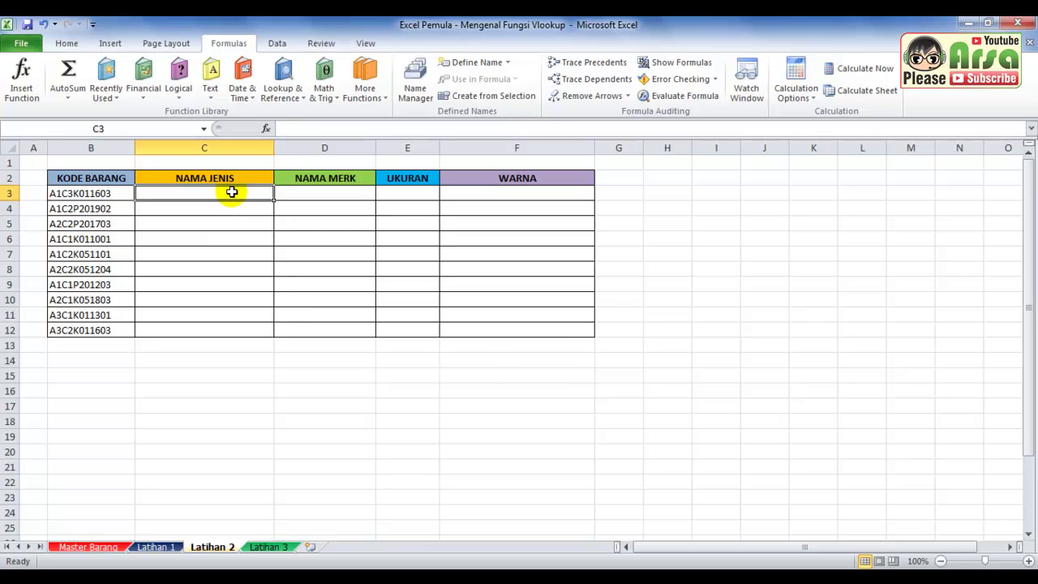
type("=v")
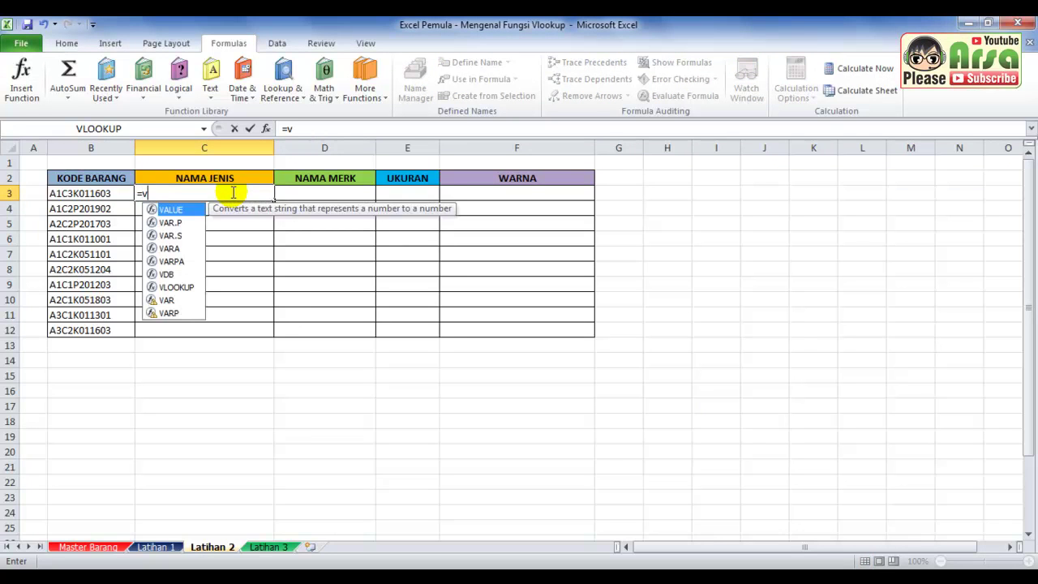
type("l")
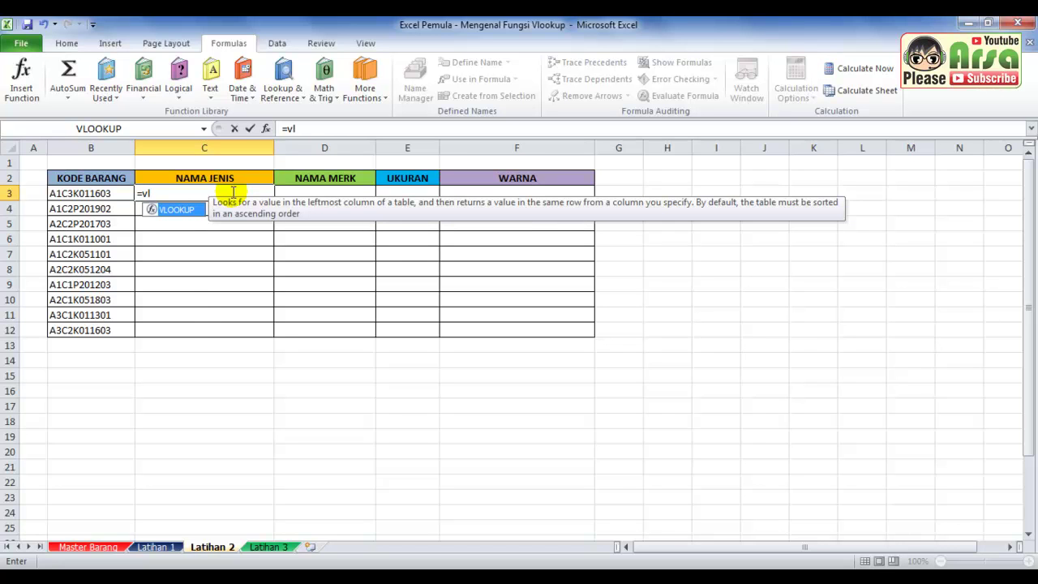
key("Tab")
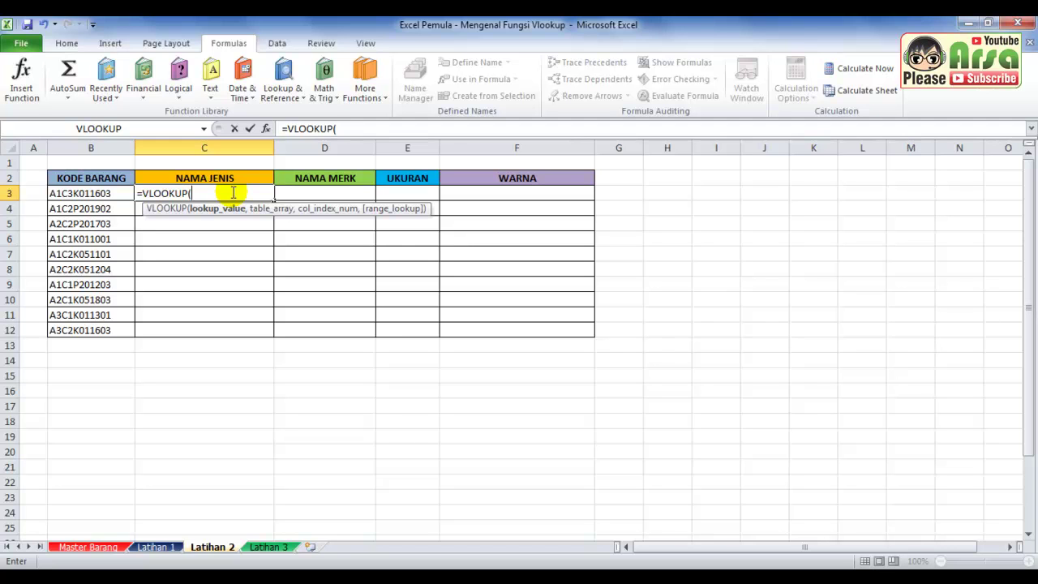
key("Left")
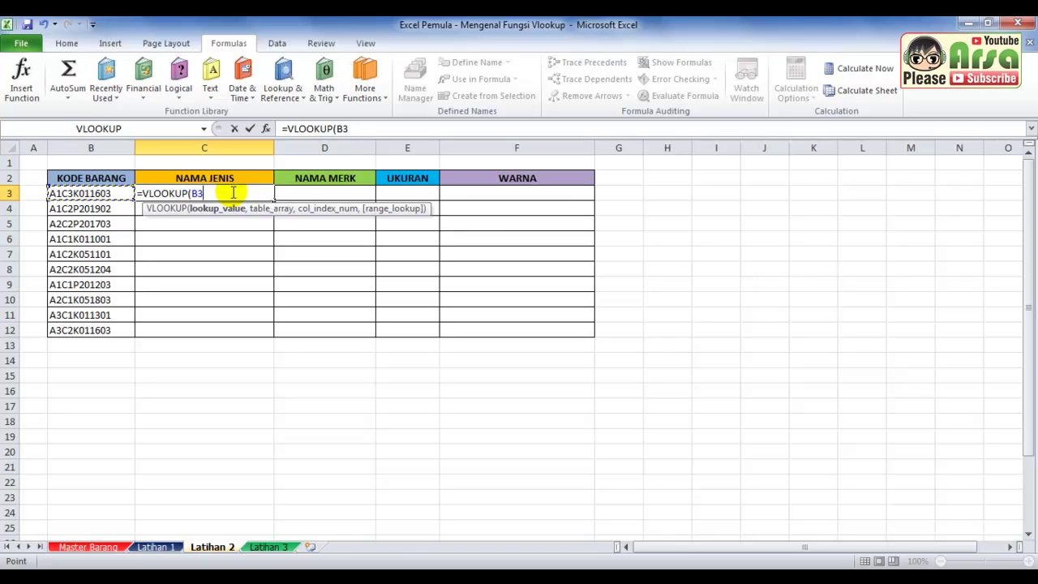
key("F4")
key("F4")
key("F4")
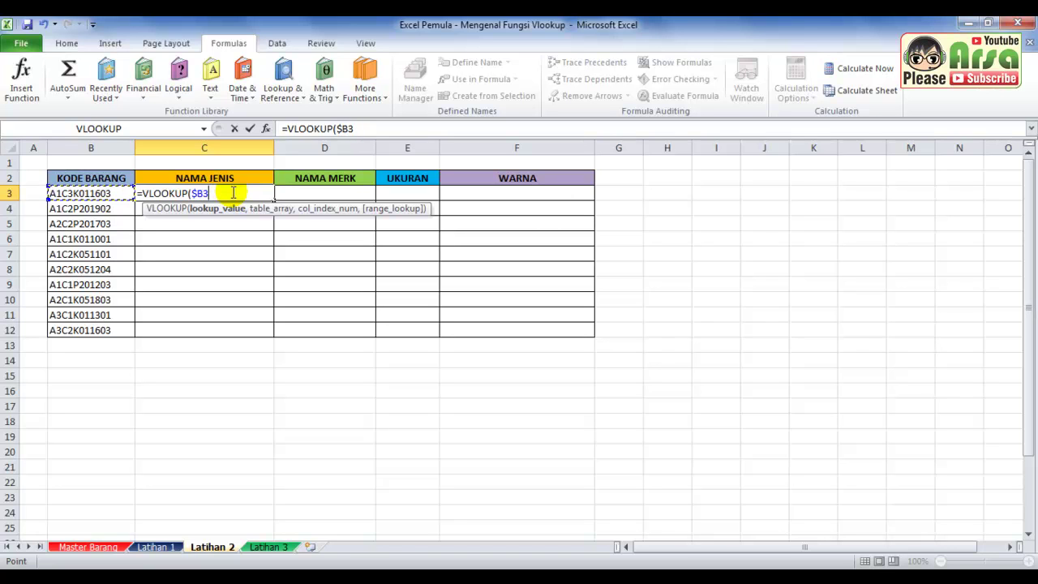
type(",")
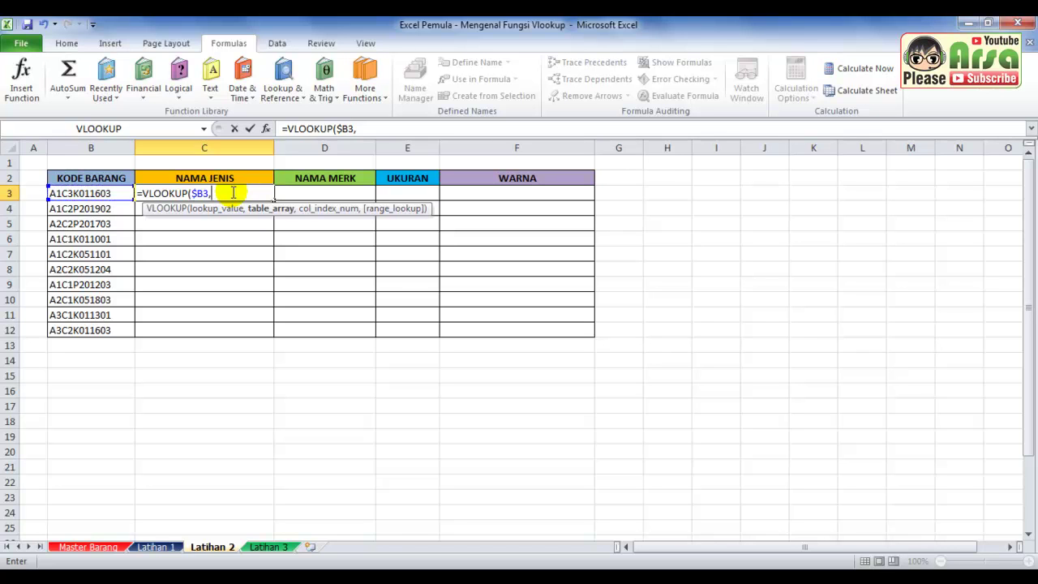
Finish C3 as =VLOOKUP($B3,'Master Barang'!$A$3:$M$927,4,0) so it returns Cat Tembok
left_click(108, 549)
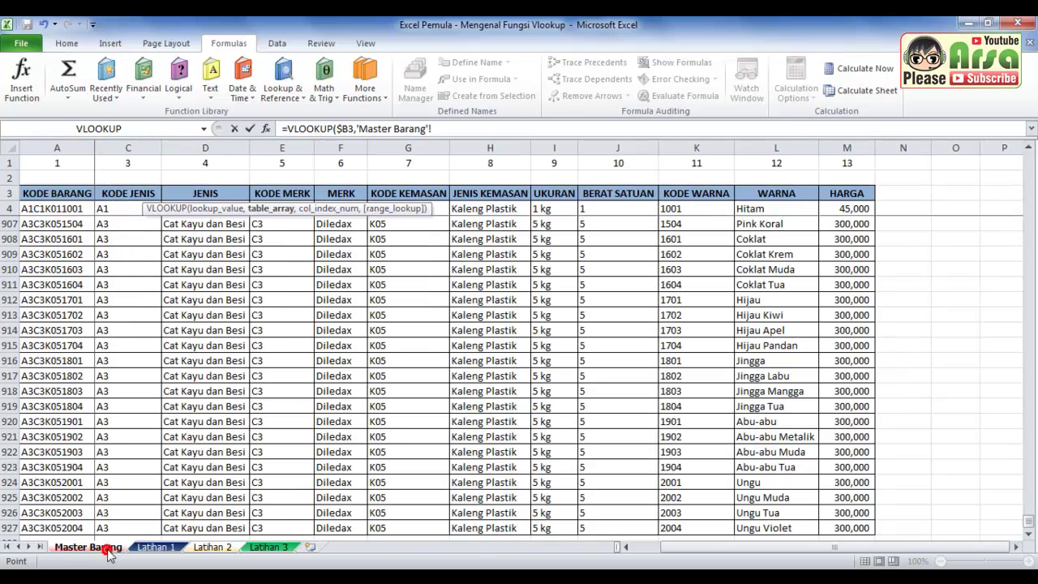
left_click(57, 195)
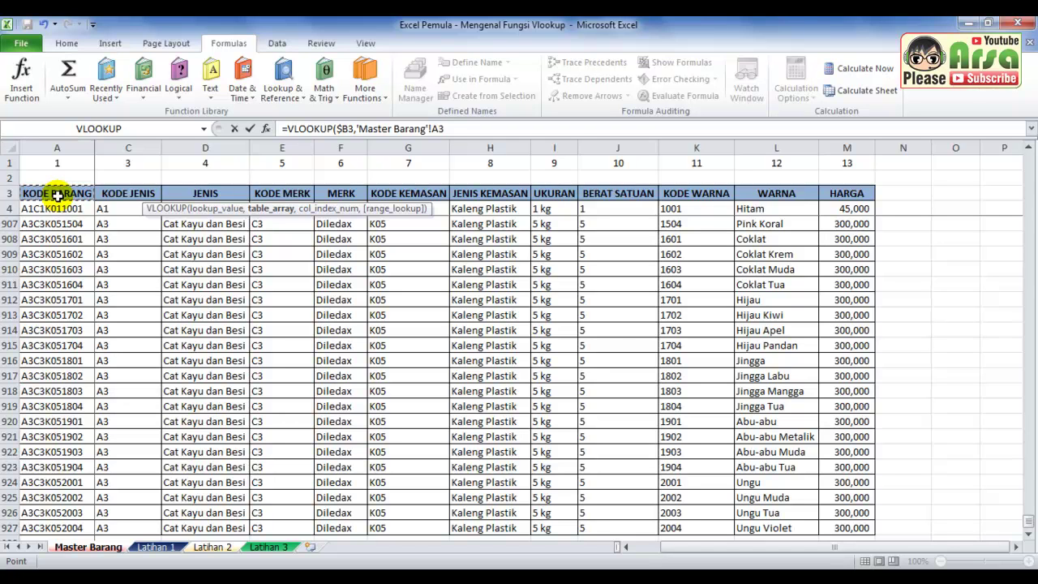
key("ctrl+shift+End")
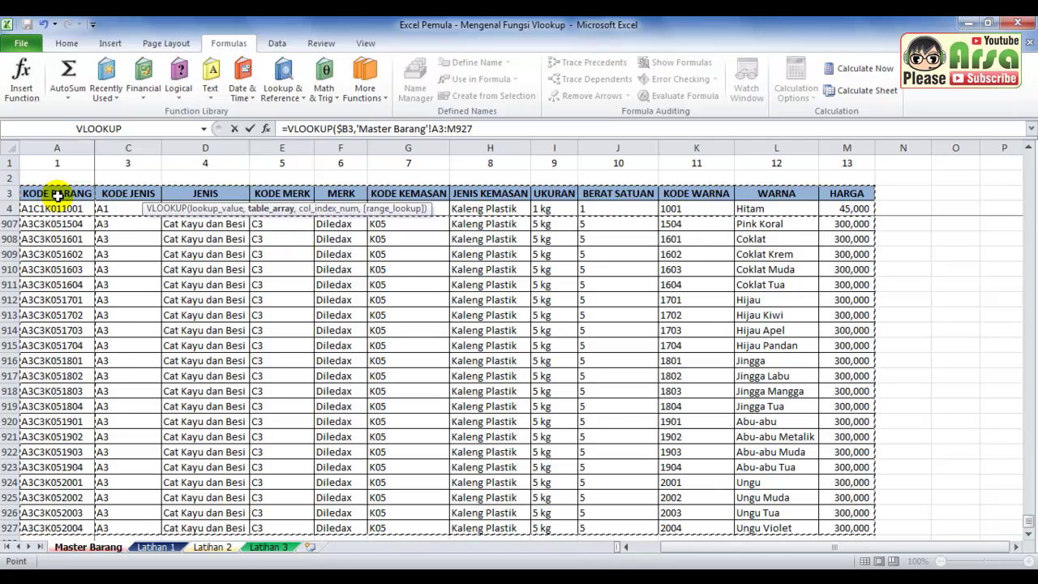
key("F4")
type(",")
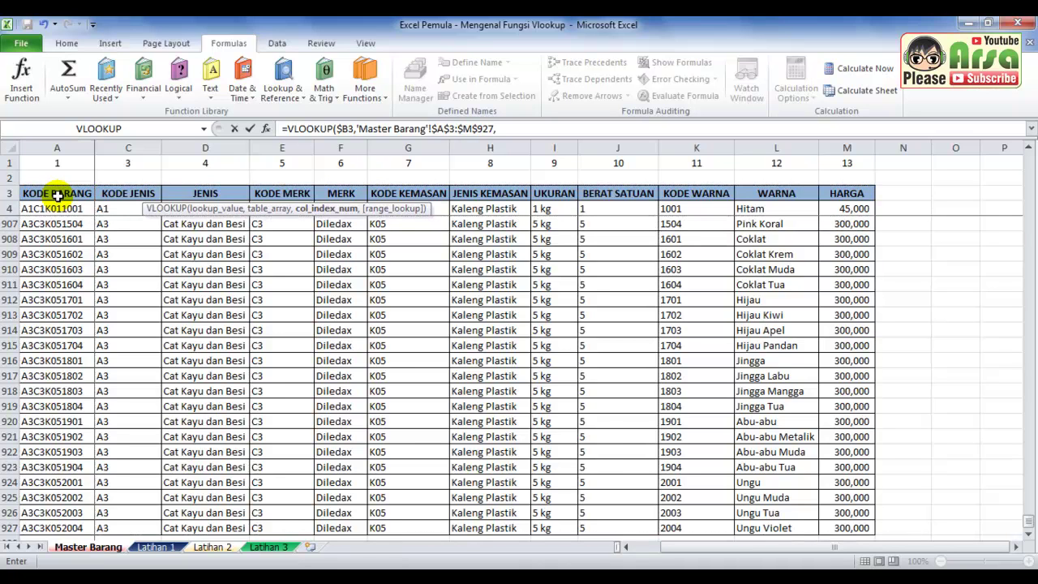
type("4")
type(",0")
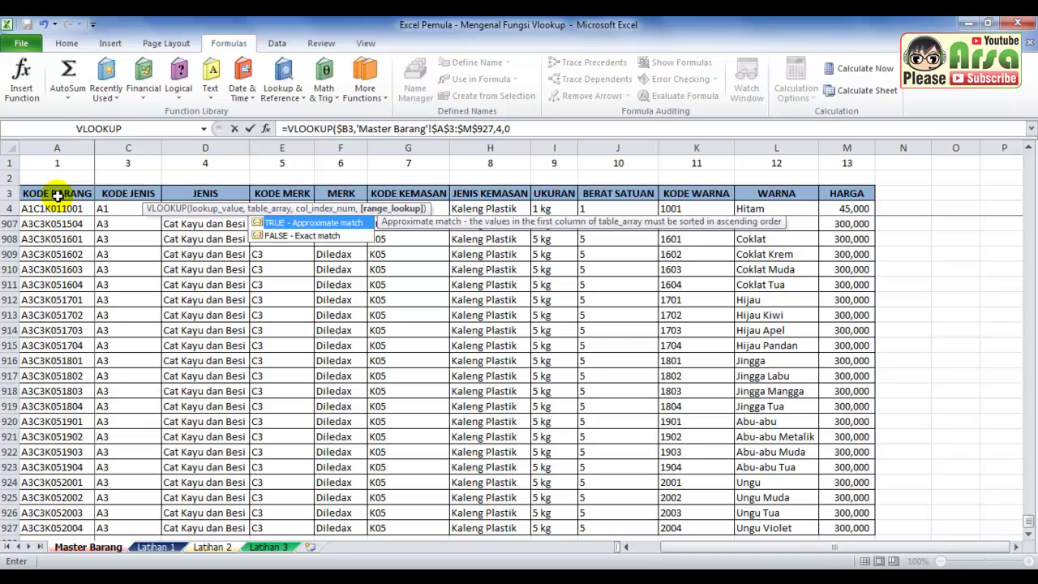
type(")")
key("Return")
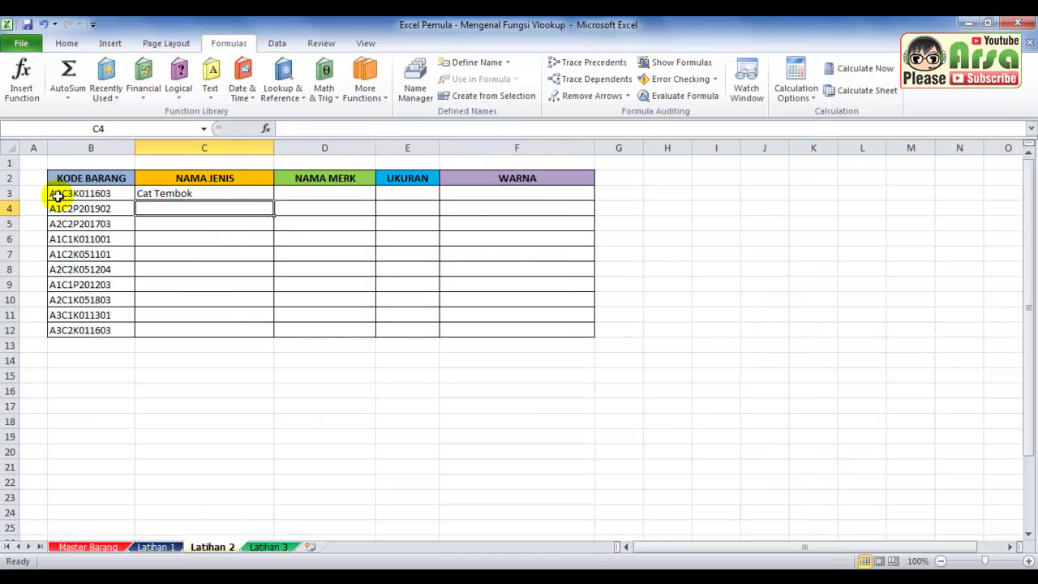
Copy C3's VLOOKUP formula and paste it across D3:F3
key("Up")
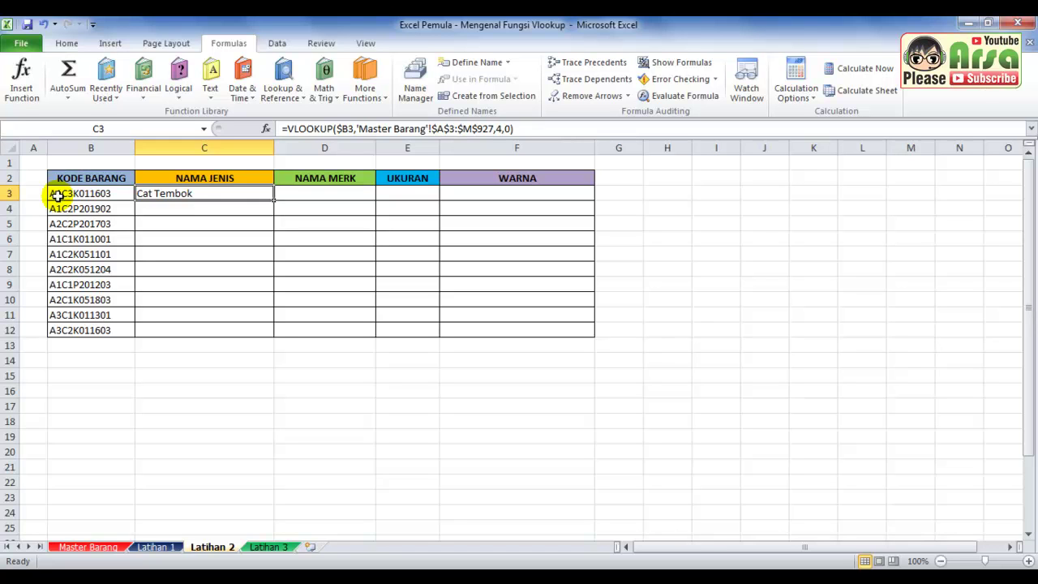
key("Right")
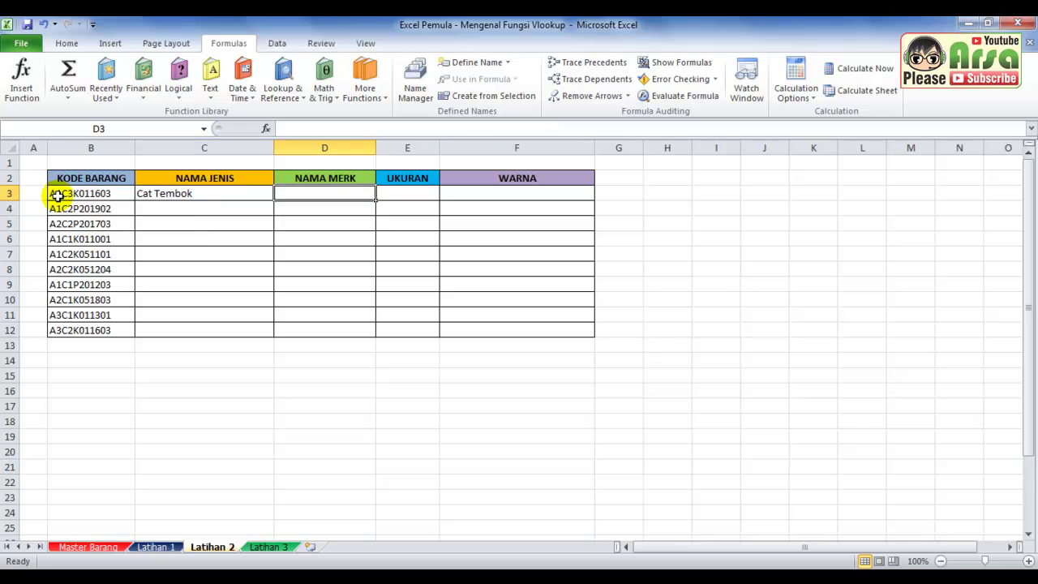
key("Right")
key("Right")
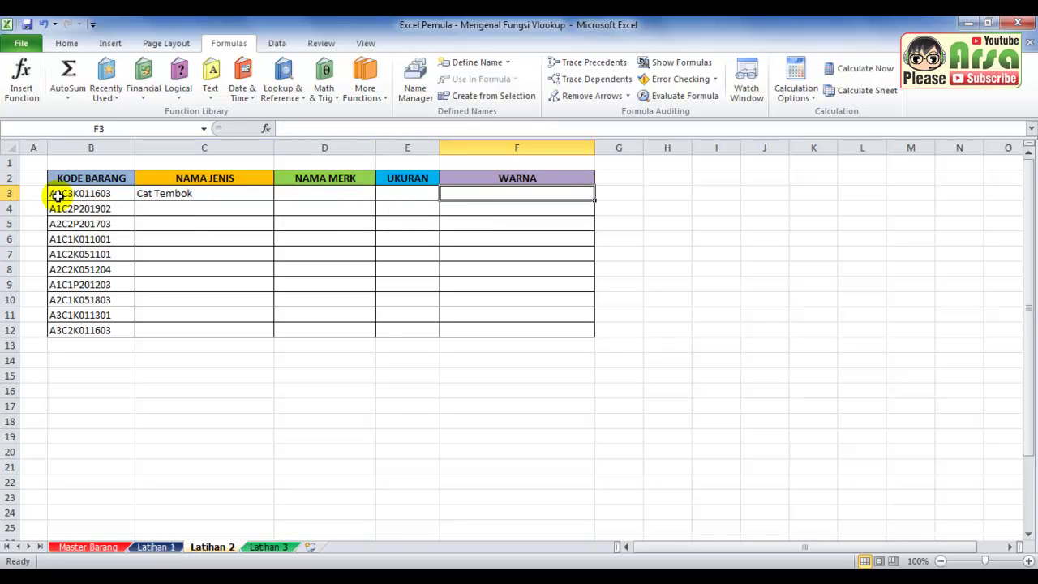
key("Left")
key("Left")
key("Left")
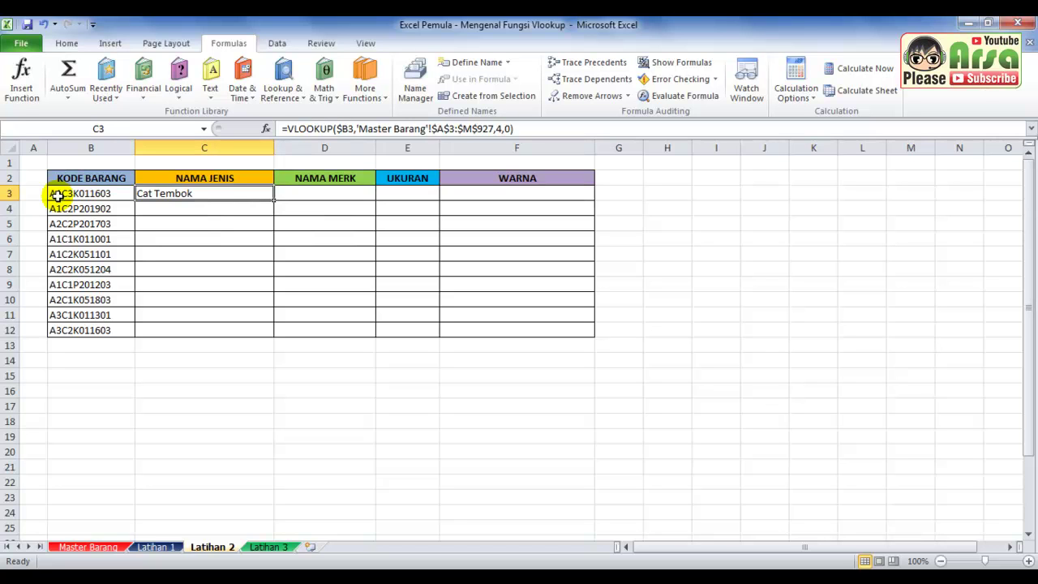
key("ctrl+c")
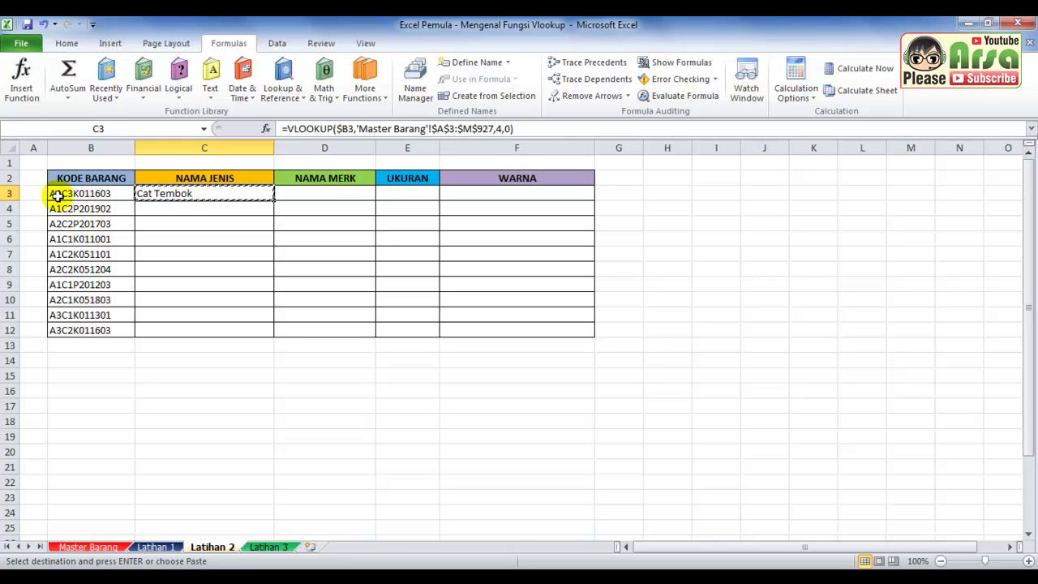
key("shift+Right")
key("shift+Right")
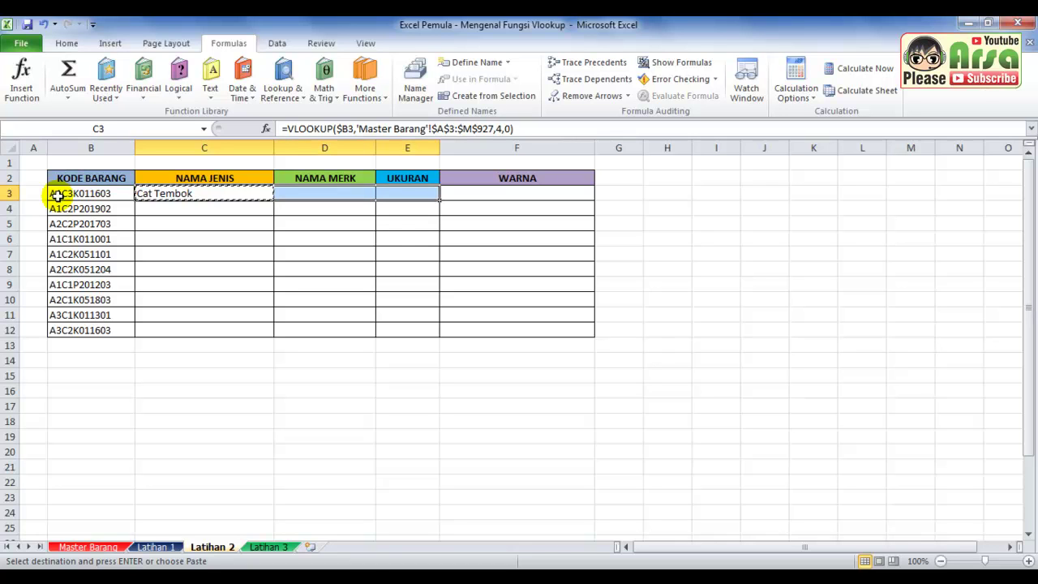
key("shift+Right")
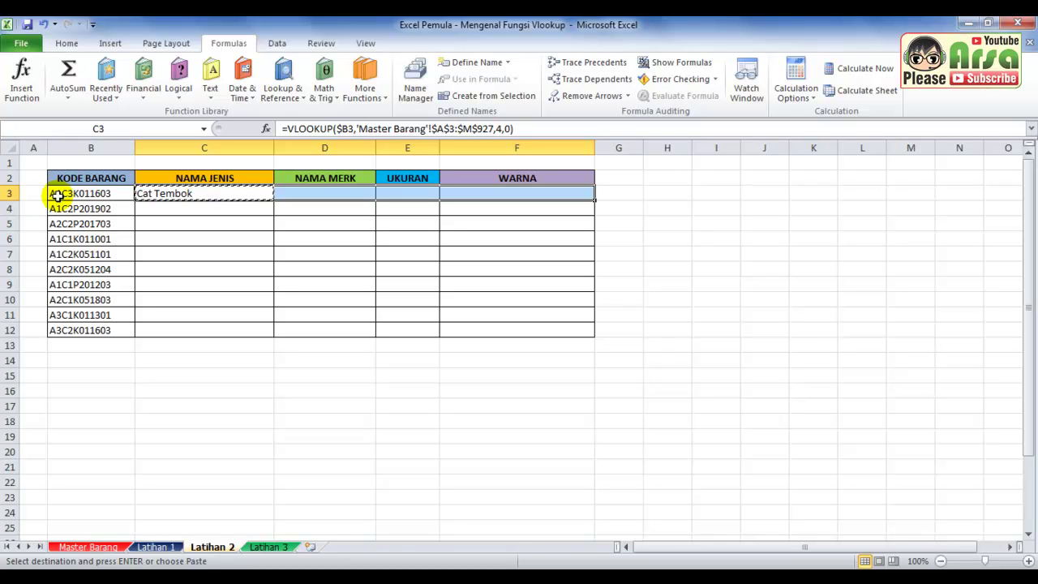
key("Return")
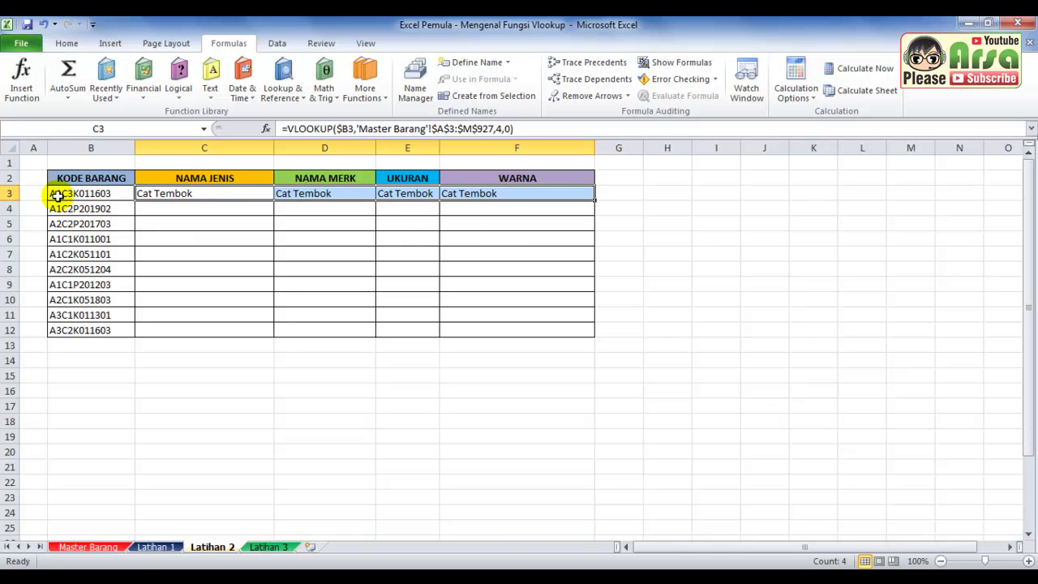
left_click(266, 196)
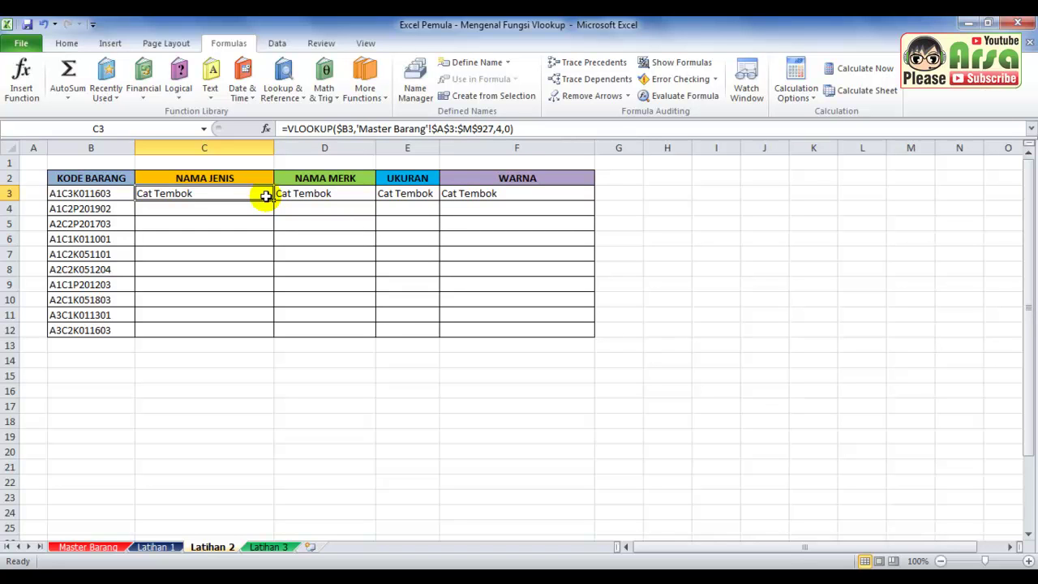
double_click(500, 128)
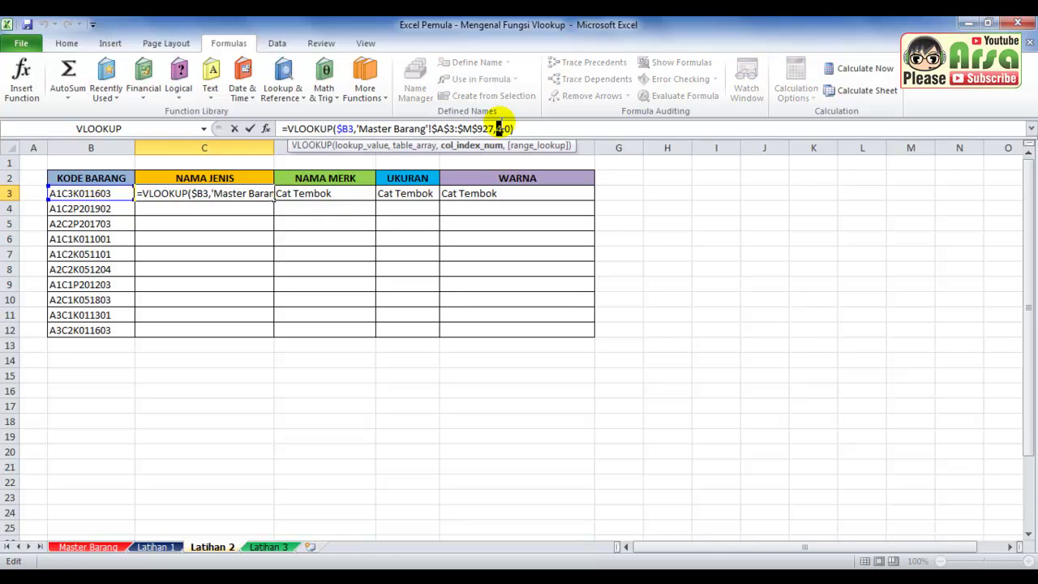
left_click(293, 193)
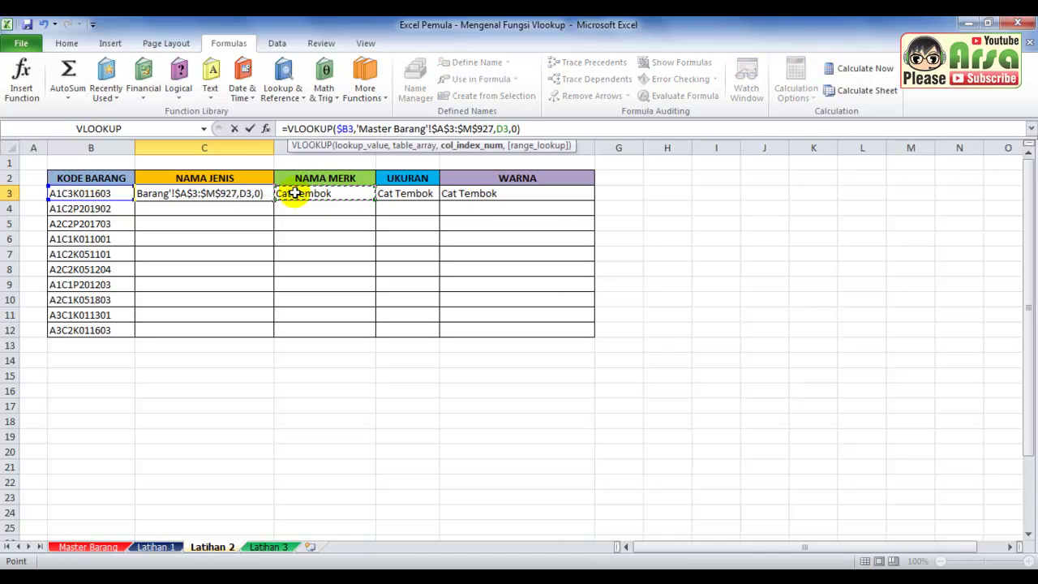
key("Escape")
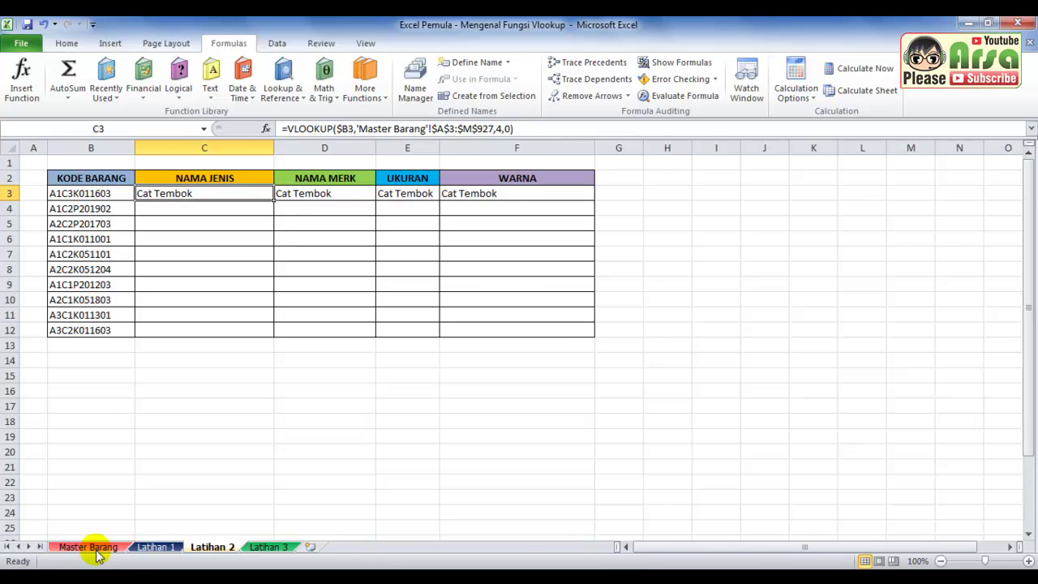
left_click(90, 549)
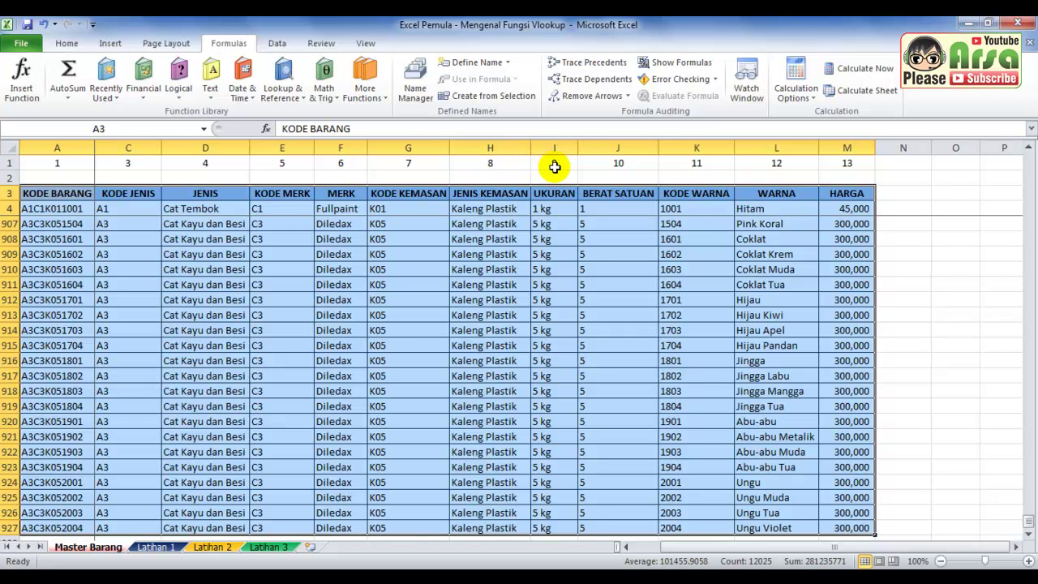
left_click(213, 547)
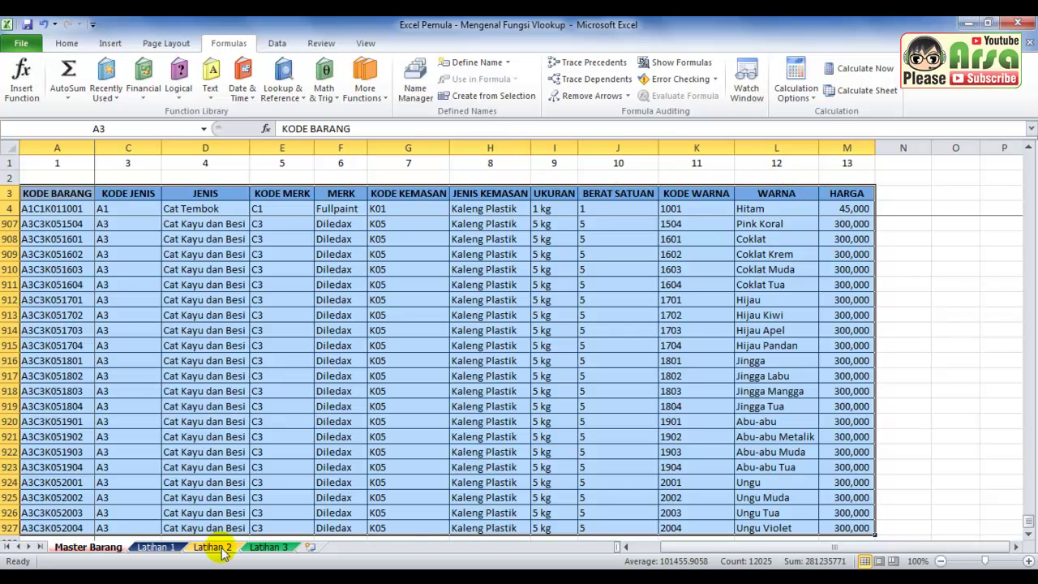
left_click(355, 189)
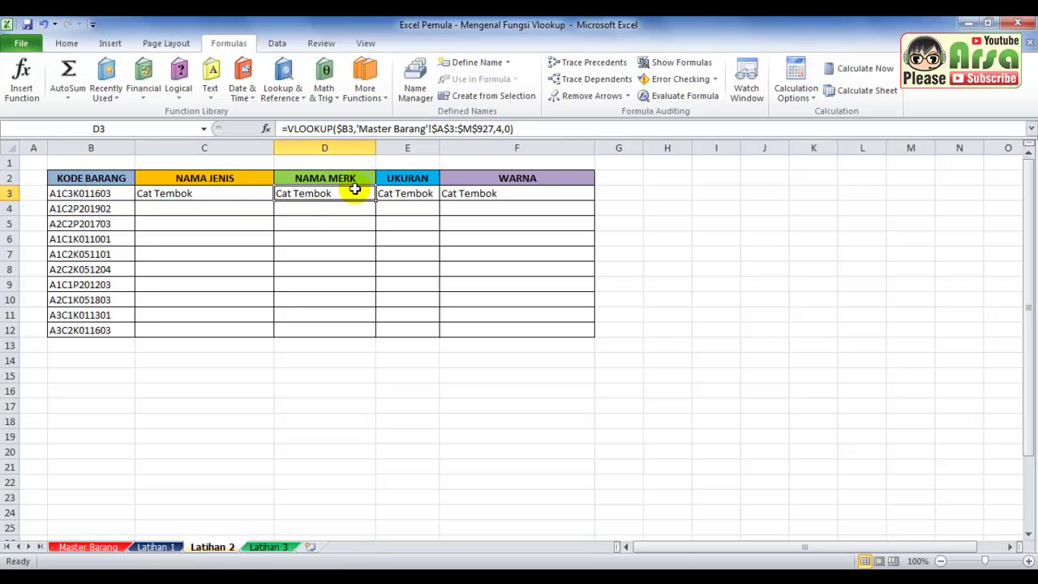
Change D3's column index to 6 in Function Arguments so it returns brand Diledax
left_click(265, 129)
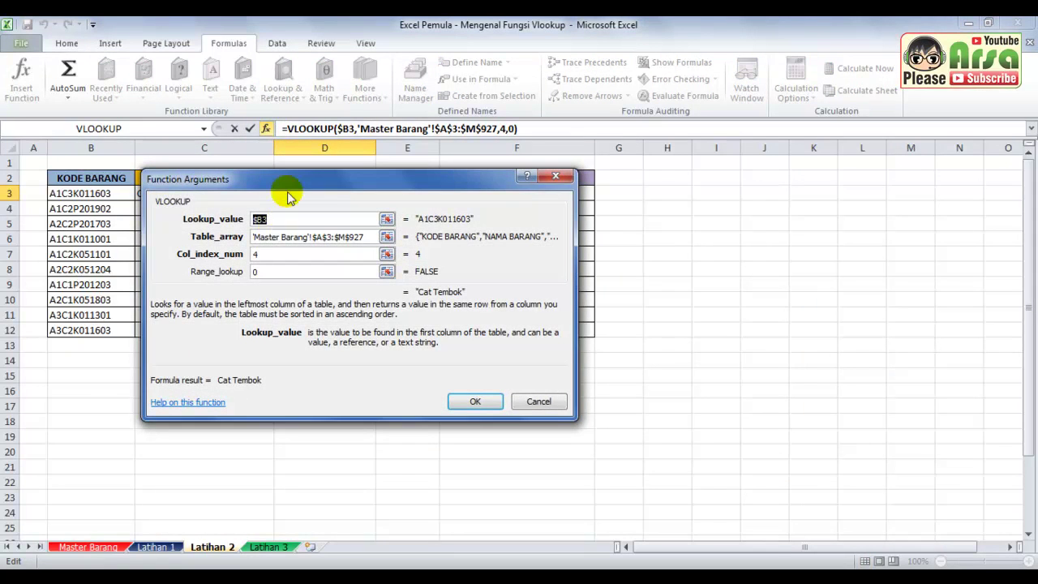
left_click_drag(300, 182, 398, 236)
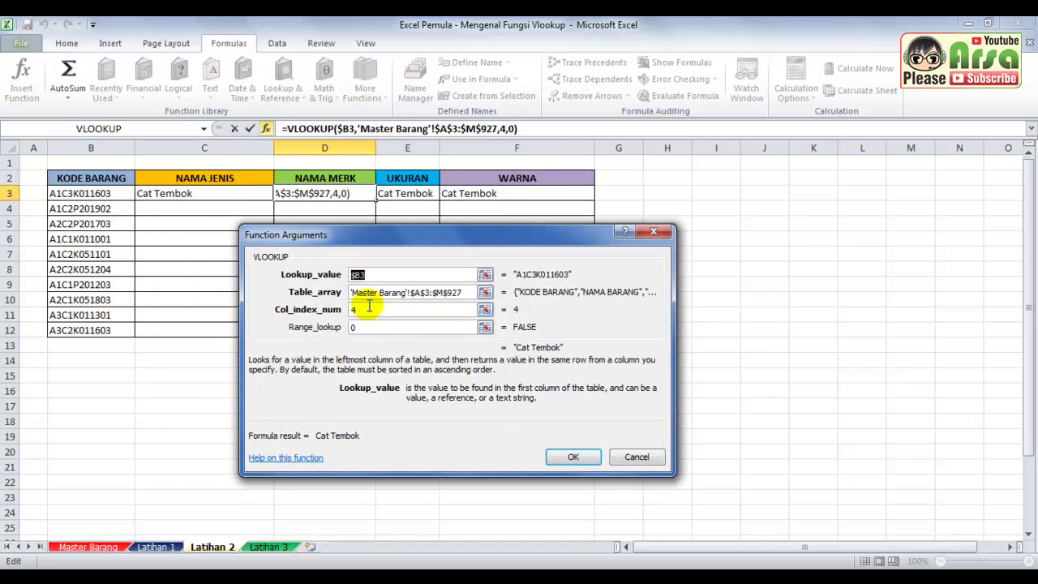
left_click(369, 309)
double_click(349, 312)
type("6")
key("Return")
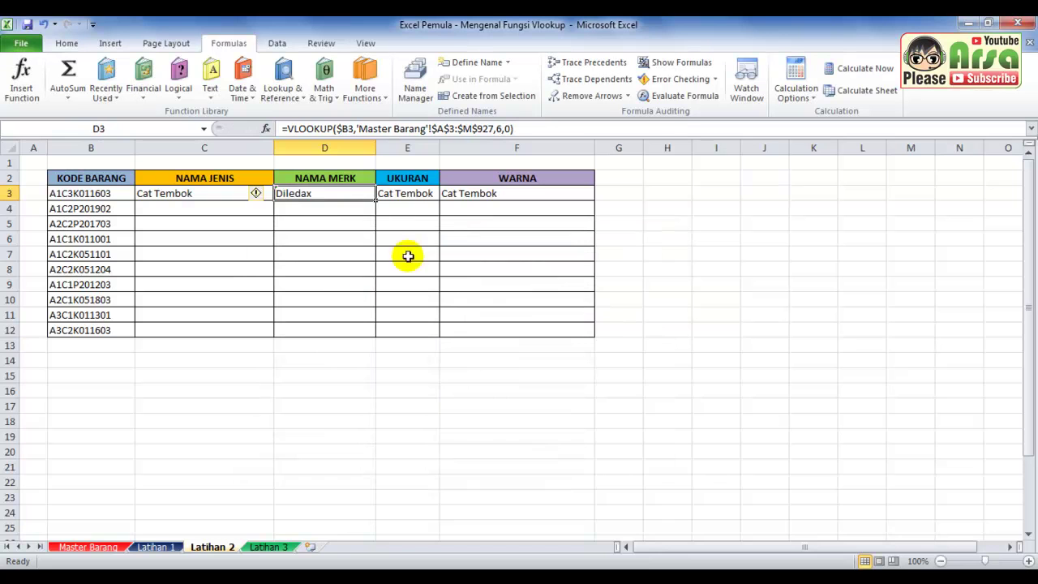
Fix E3's and F3's column indexes for size 1 kg and colour Coklat Muda, then select C3:F3
left_click(412, 195)
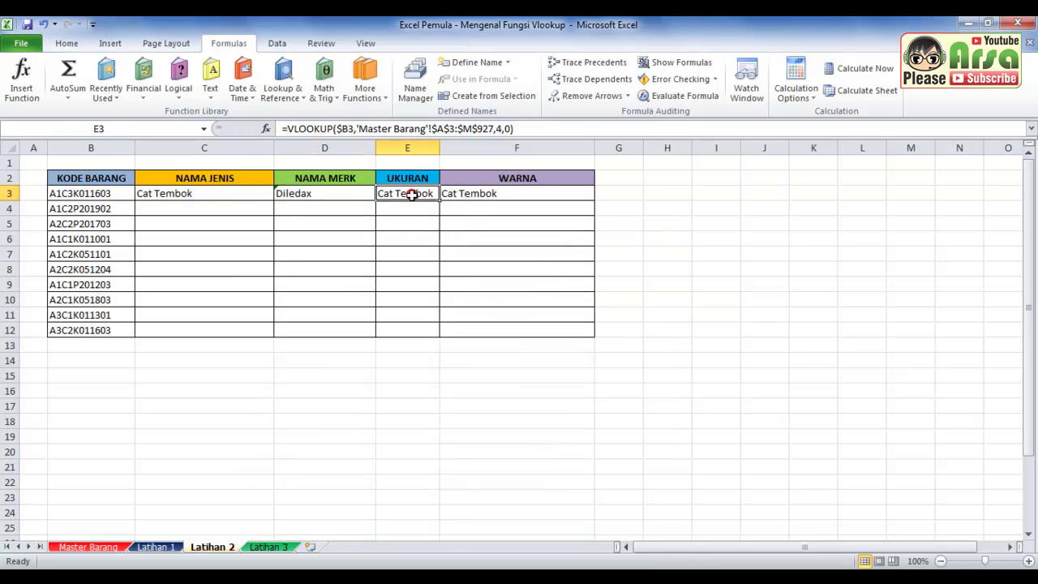
left_click(500, 128)
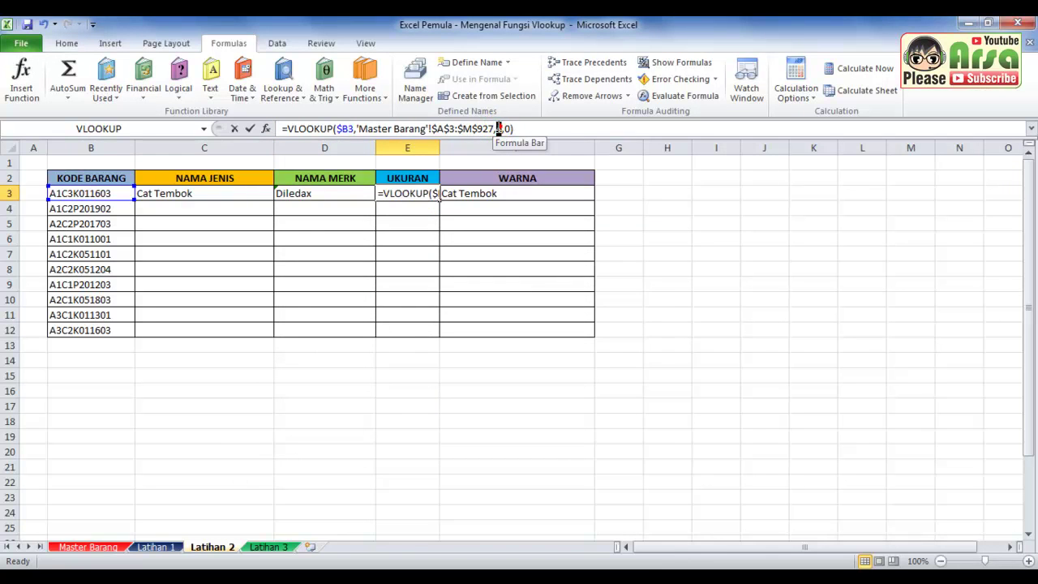
type("4")
key("Return")
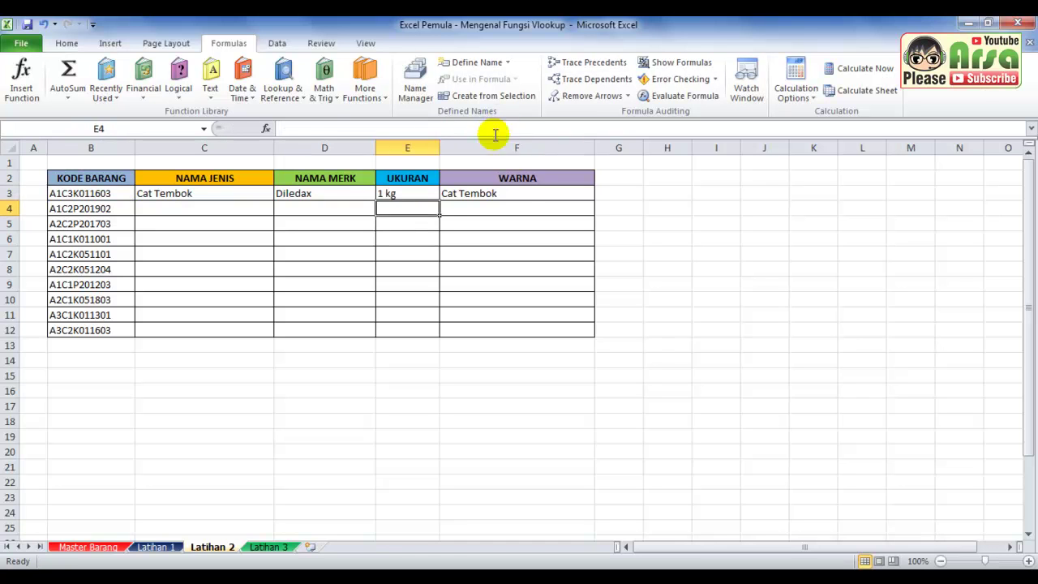
left_click(523, 190)
double_click(501, 128)
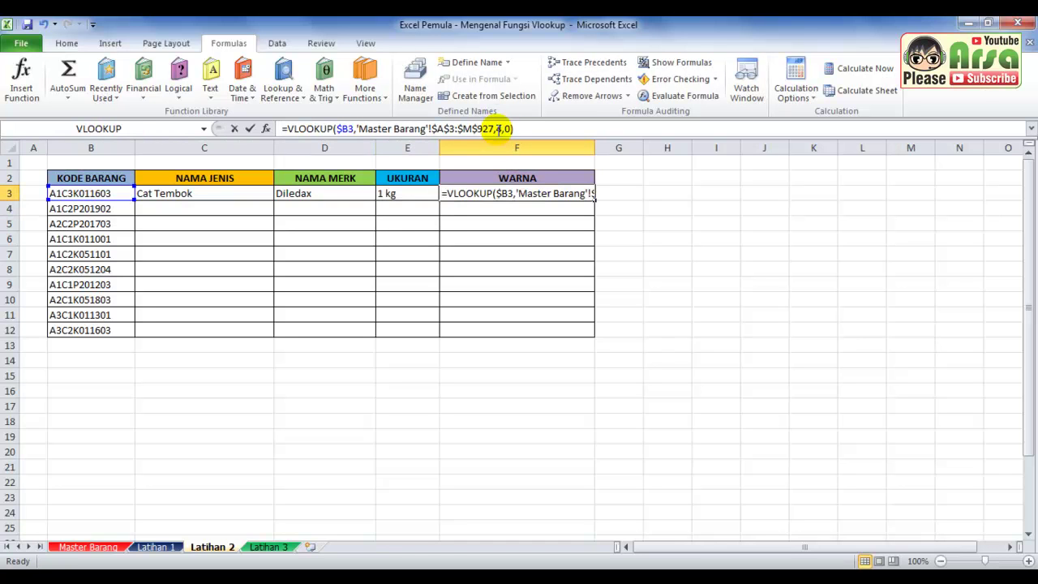
type("15")
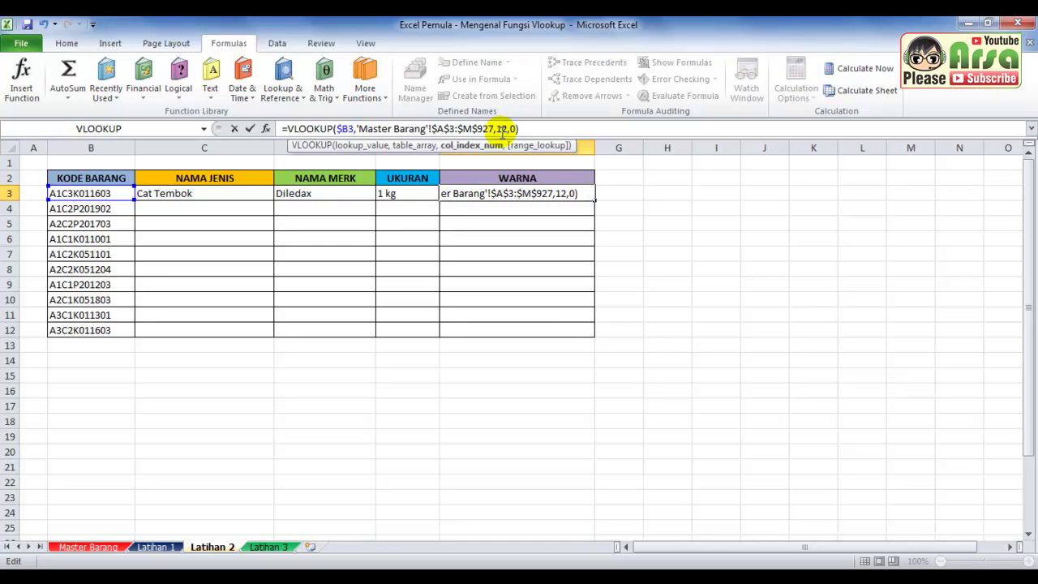
key("Return")
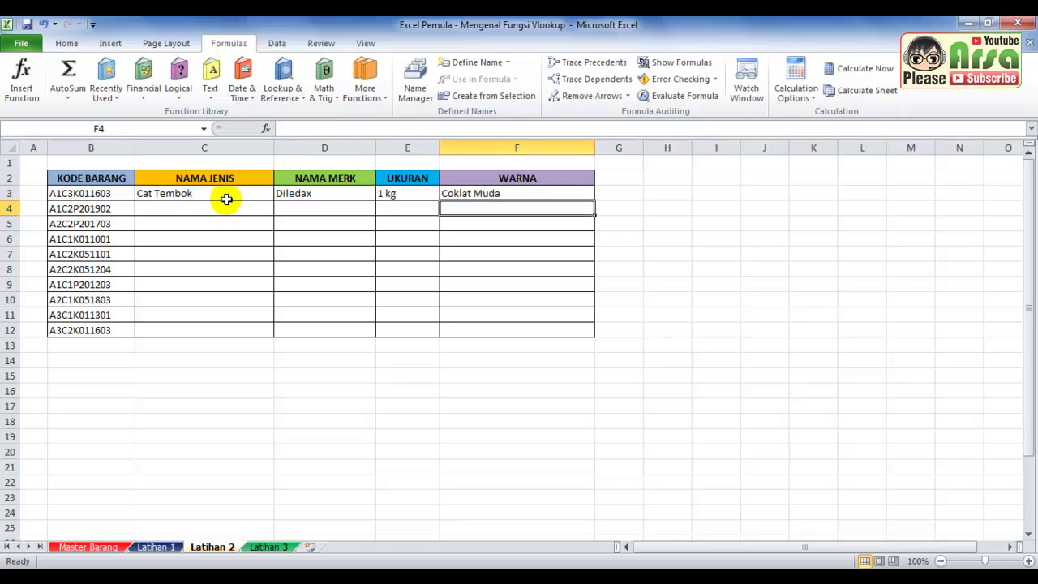
left_click(225, 196)
left_click(562, 190, "shift")
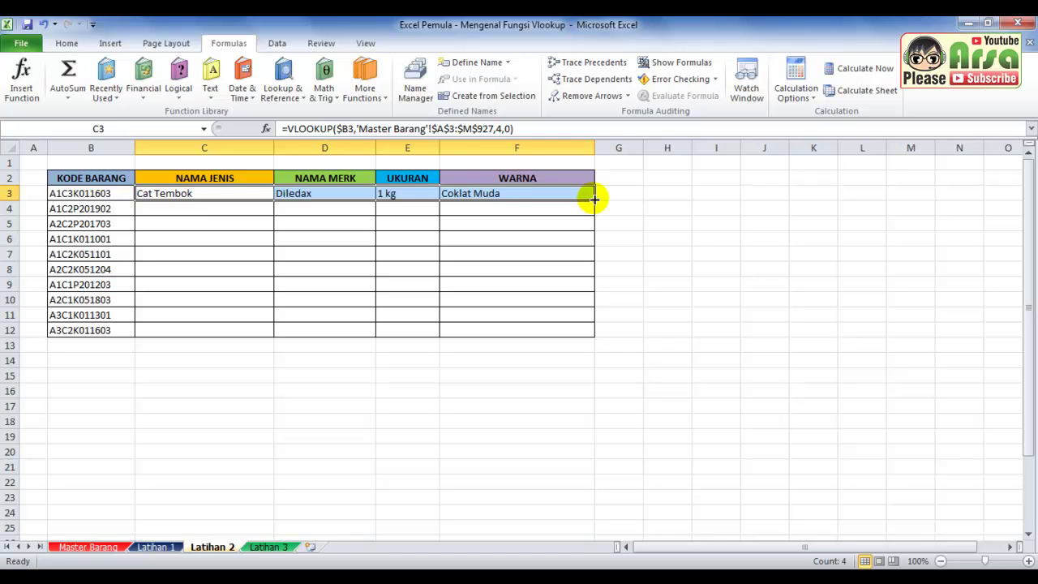
AutoFill the C3:F3 lookups down to row 12 for all ten products
double_click(594, 198)
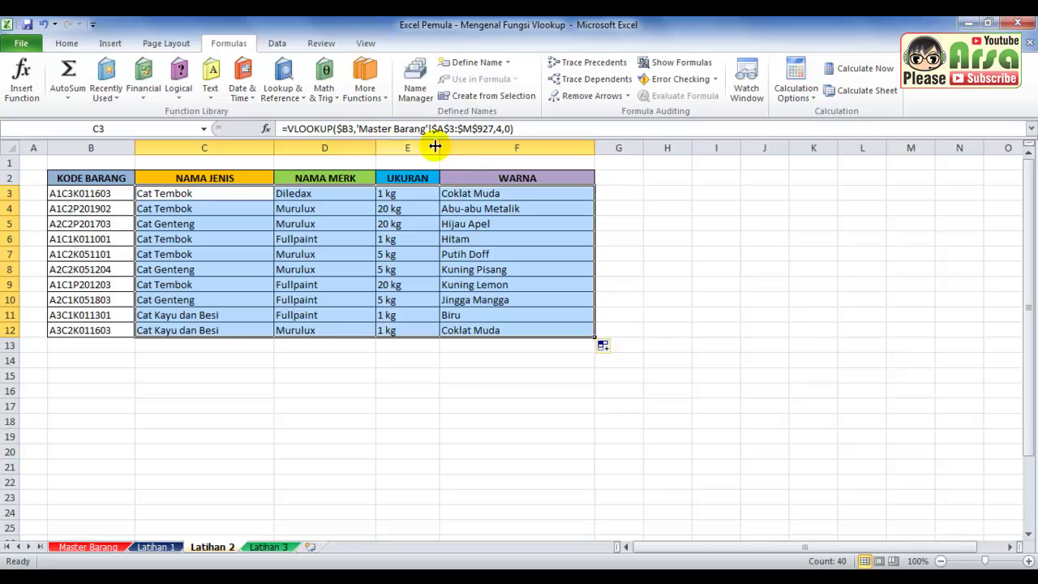
left_click(256, 181)
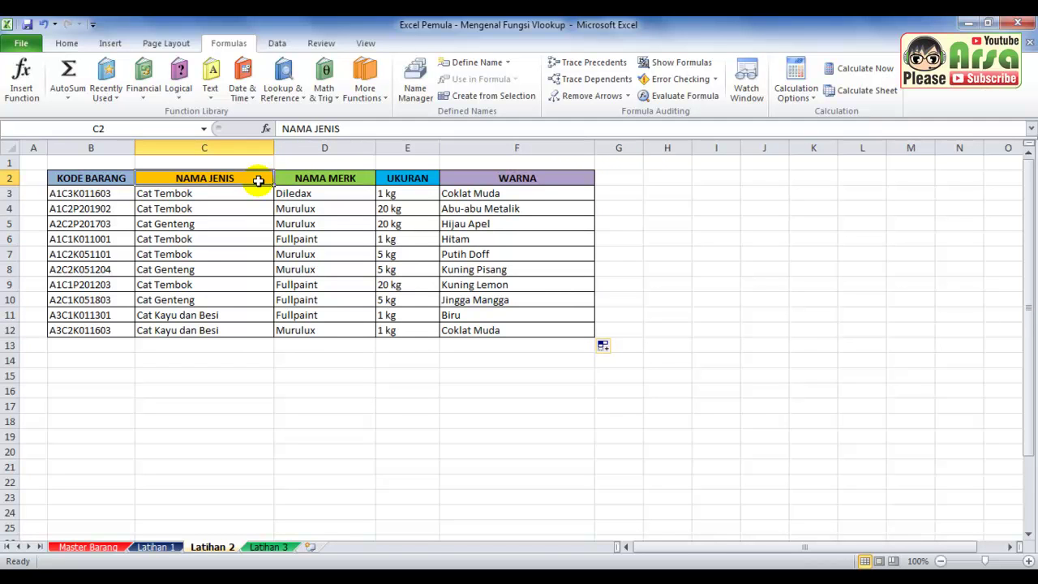
Name the Master Barang table A3:M927 'masterbarang' through the Name Box
left_click(89, 548)
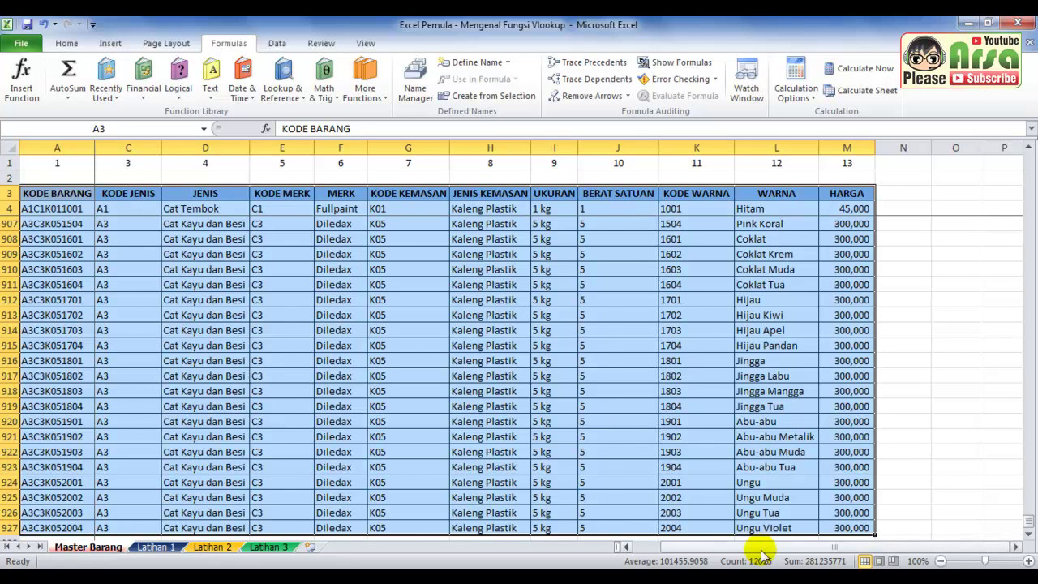
key("ctrl+shift+0")
left_click(75, 193)
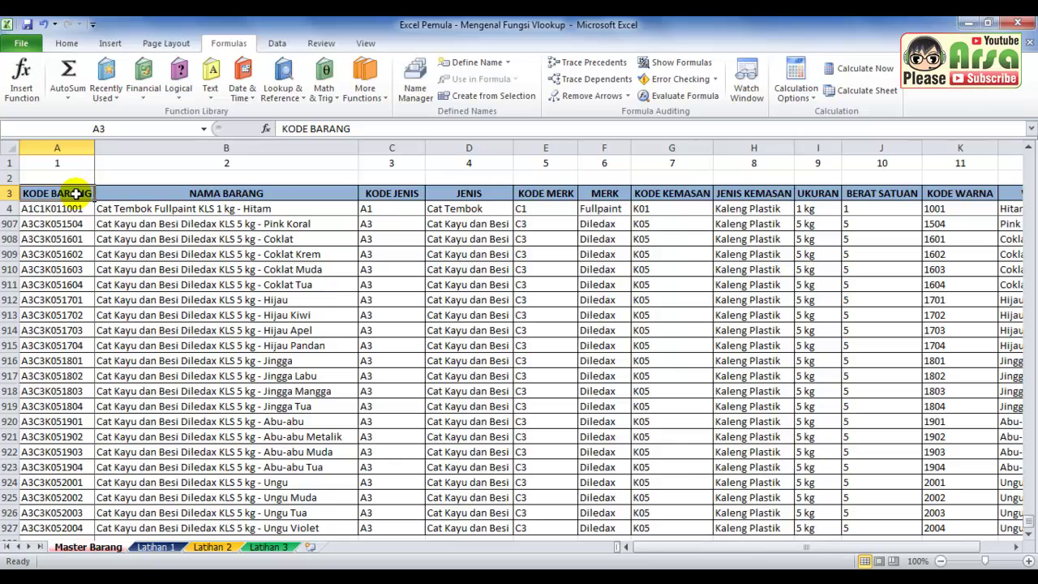
key("ctrl+z")
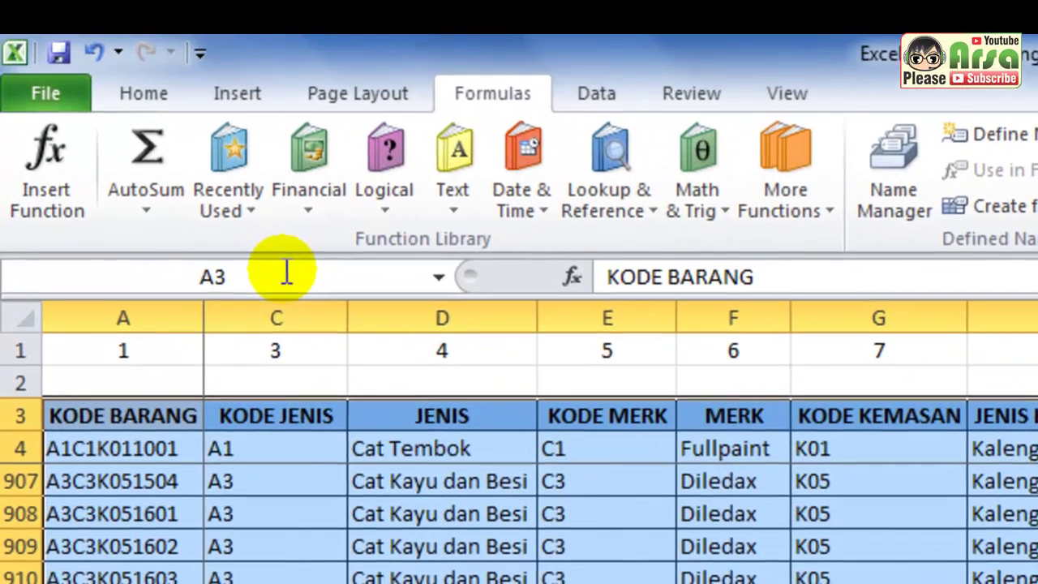
left_click(250, 274)
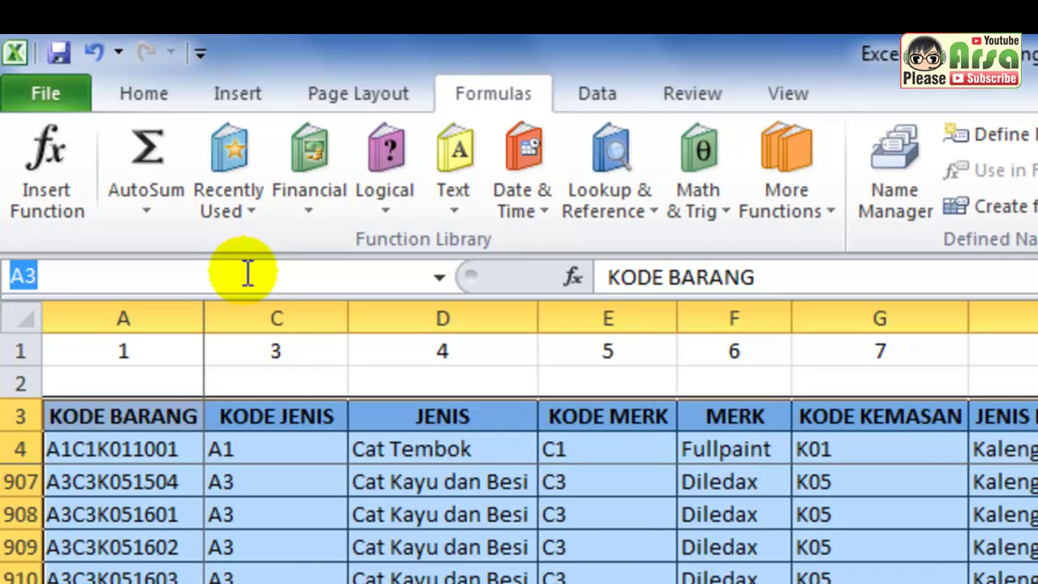
type("masterbarang")
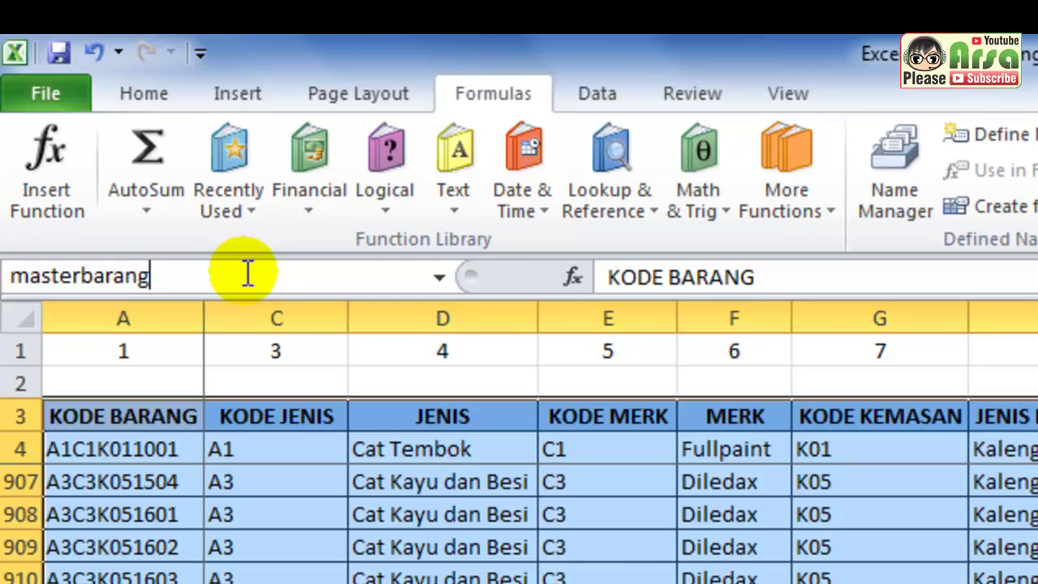
key("Return")
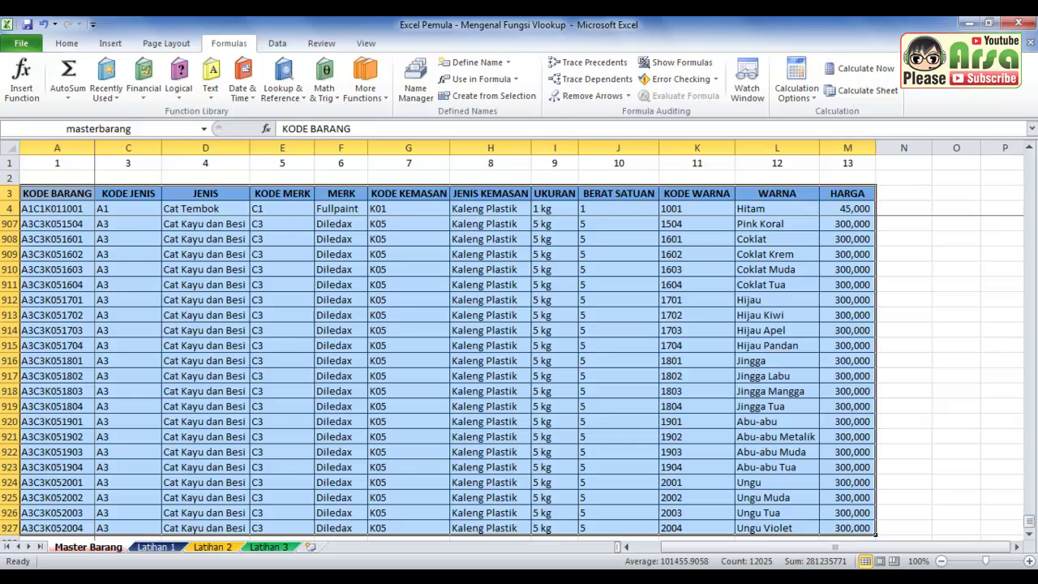
Copy the product table B2:F12 on Latihan 2 and paste it at B14
left_click(210, 548)
left_click(238, 509)
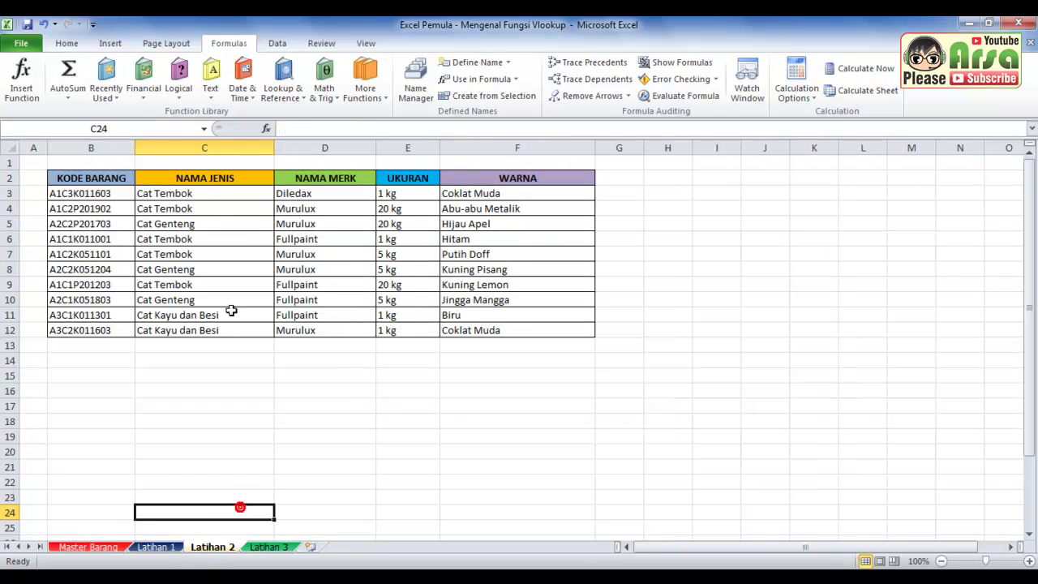
left_click(118, 177)
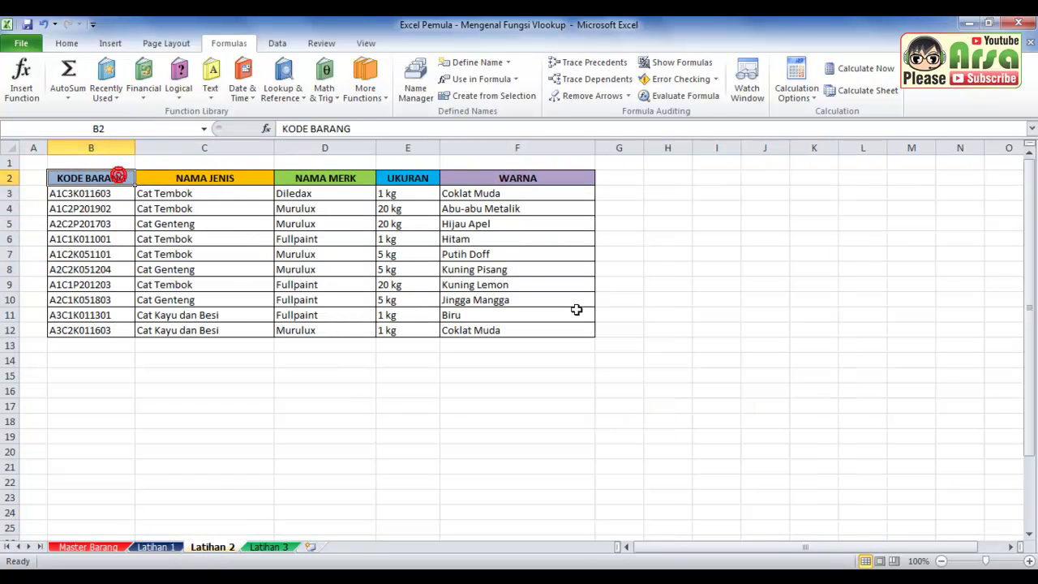
left_click(575, 324, "shift")
key("ctrl+c")
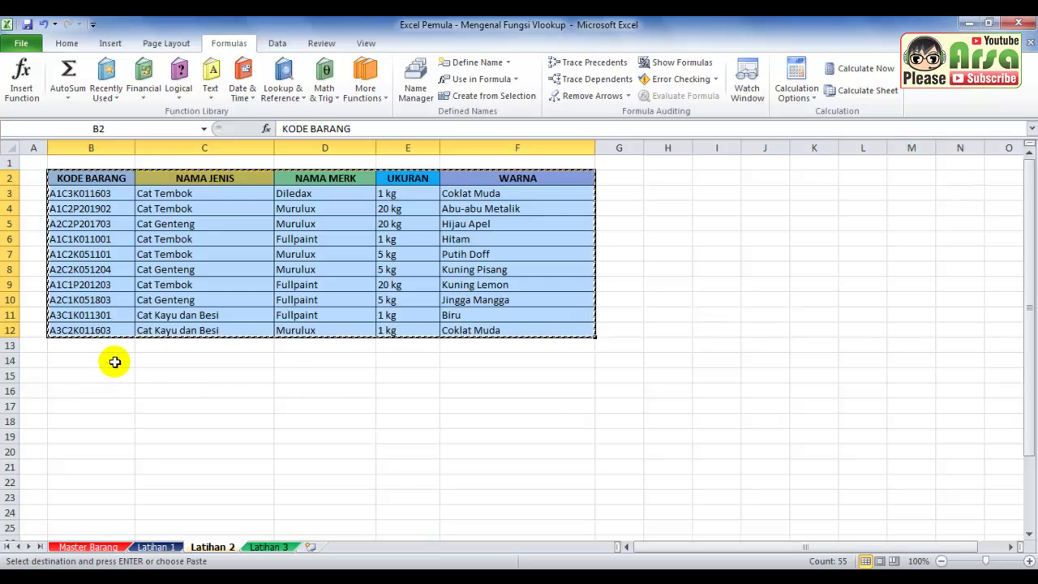
left_click(111, 361)
key("ctrl+v")
left_click(609, 370)
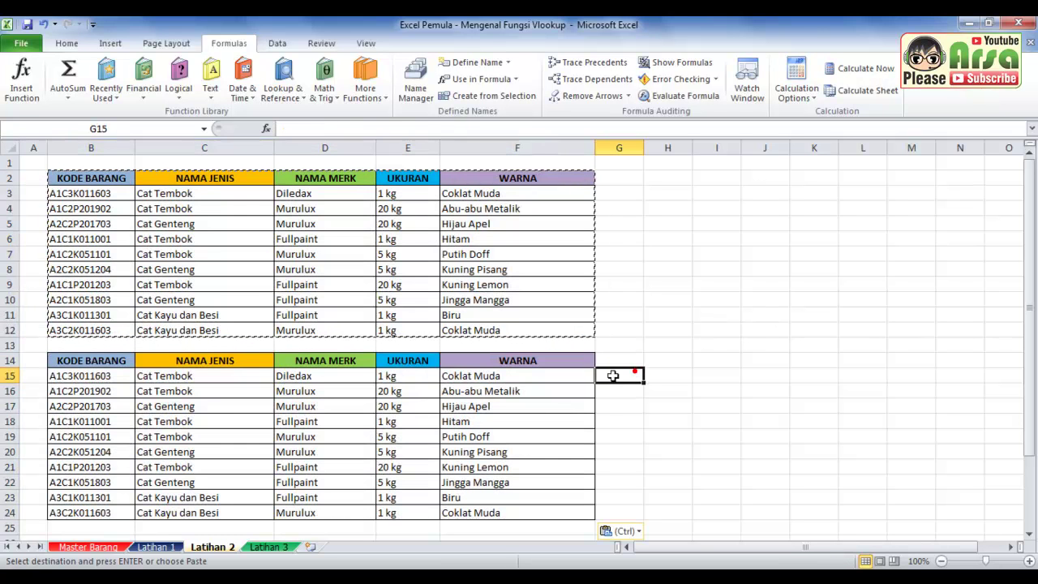
Clear the copied results in D15:F24 and C16:C24, keeping only C15's formula
left_click(250, 378)
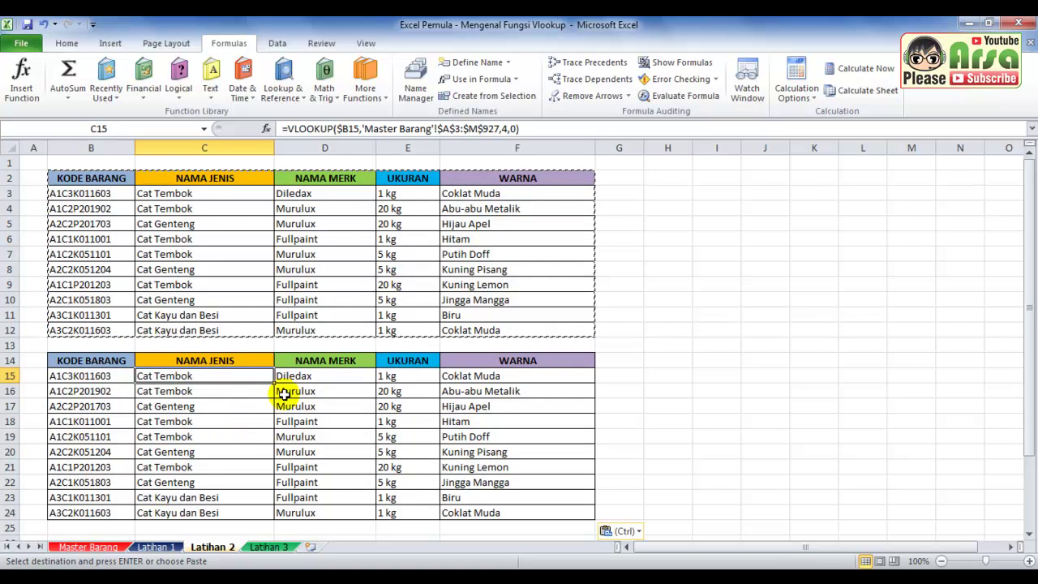
left_click_drag(315, 376, 475, 509)
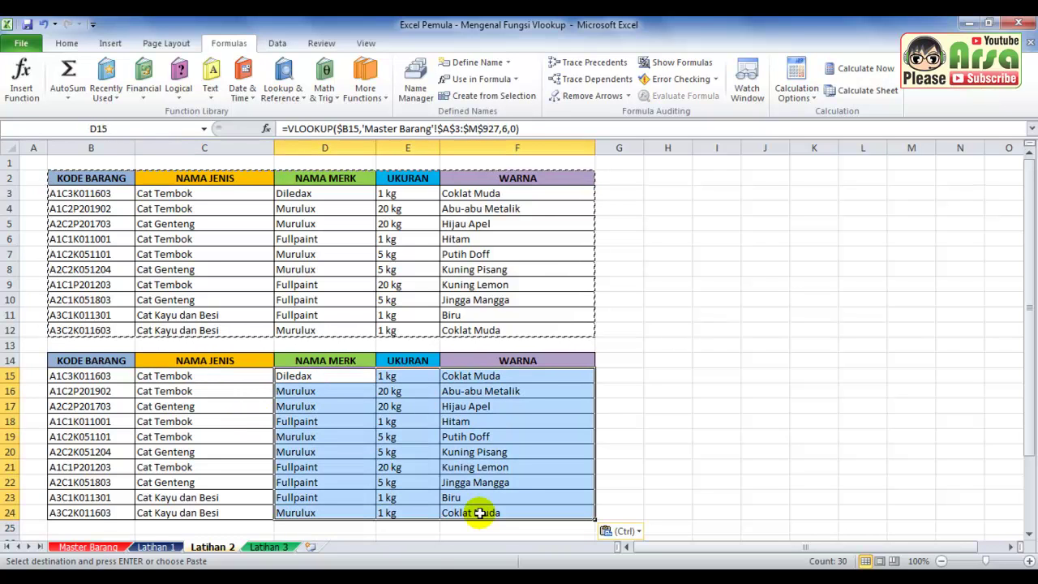
key("Delete")
left_click(186, 392)
left_click_drag(186, 392, 219, 510)
key("Delete")
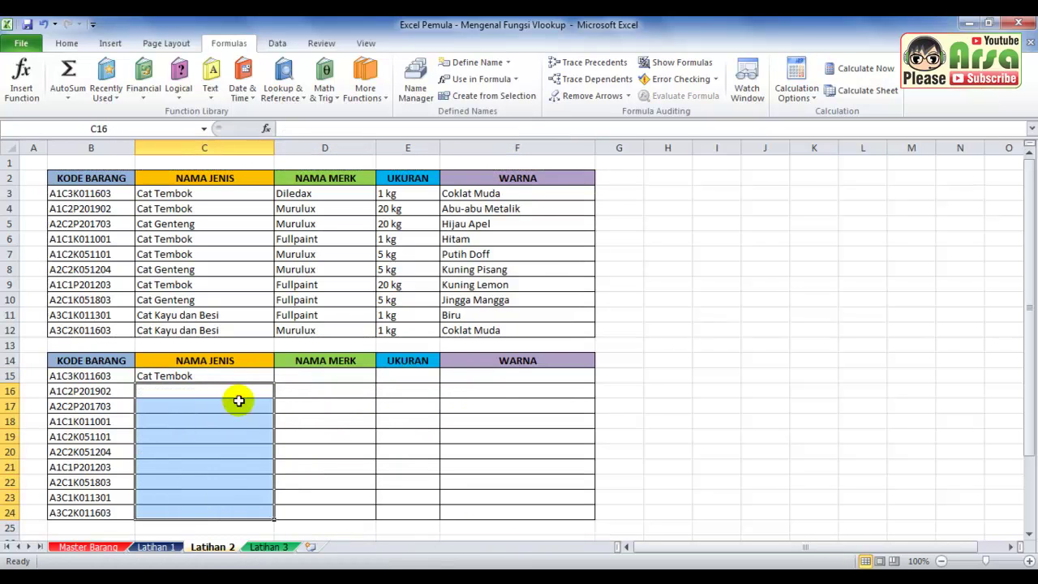
left_click(240, 376)
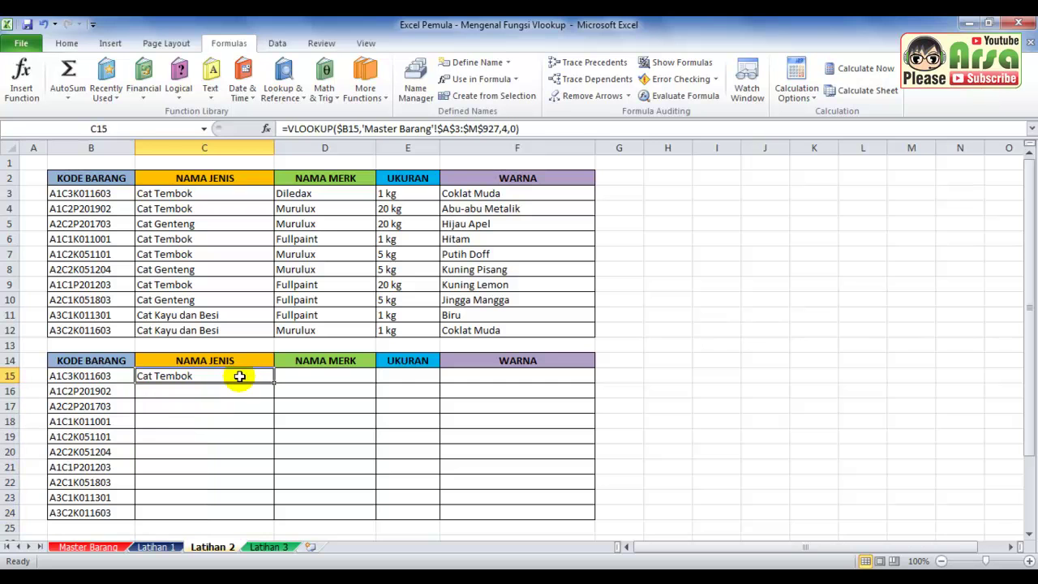
Change C15 to =VLOOKUP($B15,masterbarang,4,0) and copy it
left_click(266, 132)
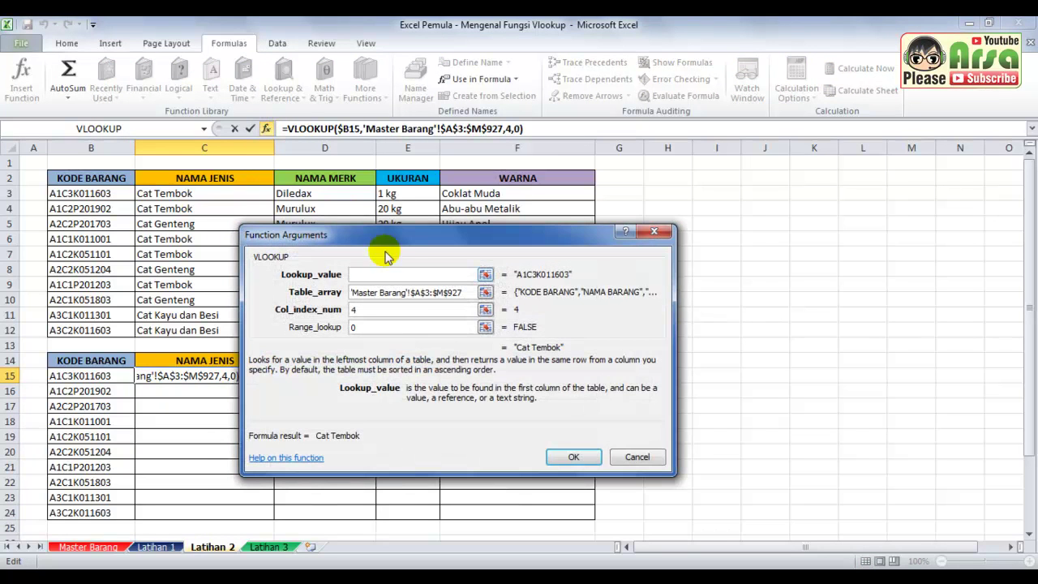
left_click(473, 294)
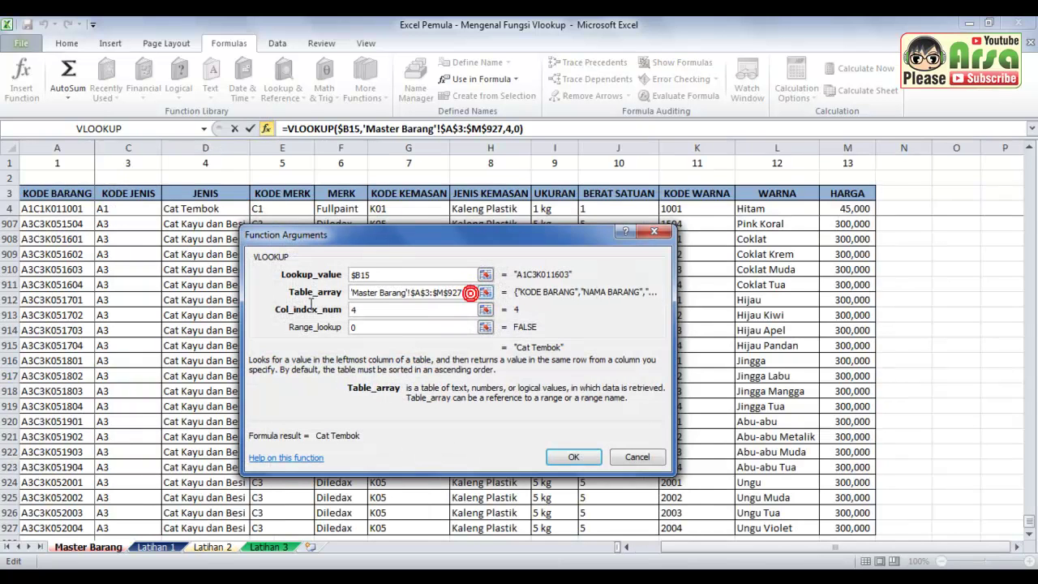
left_click_drag(464, 294, 341, 297)
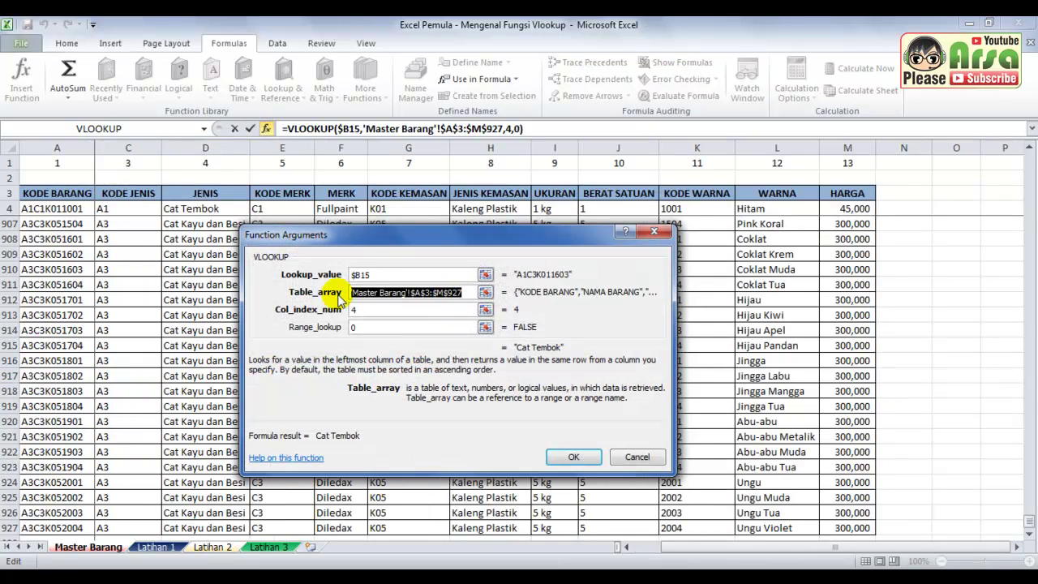
type("masterbarang")
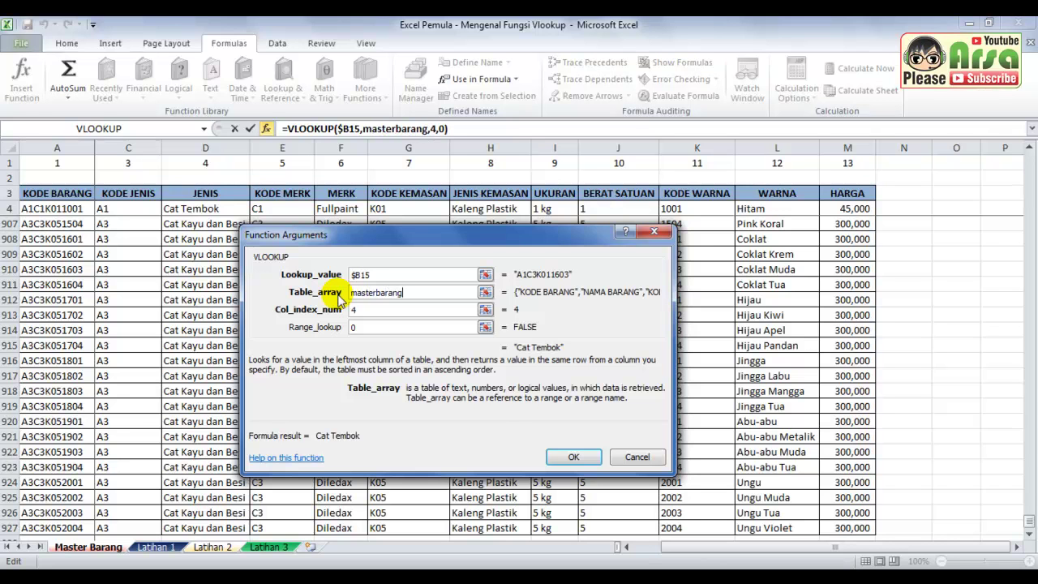
key("Return")
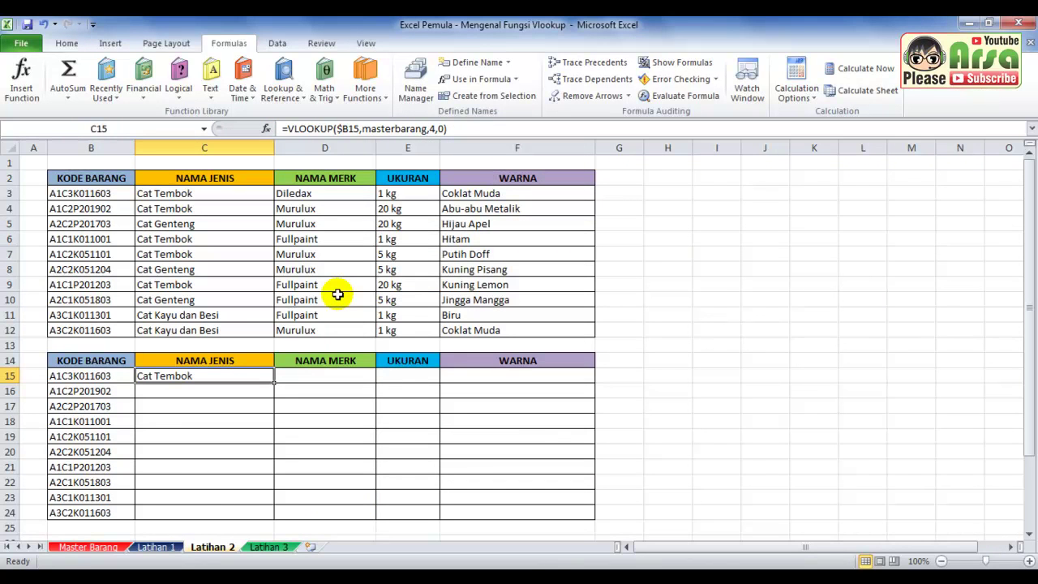
key("ctrl+c")
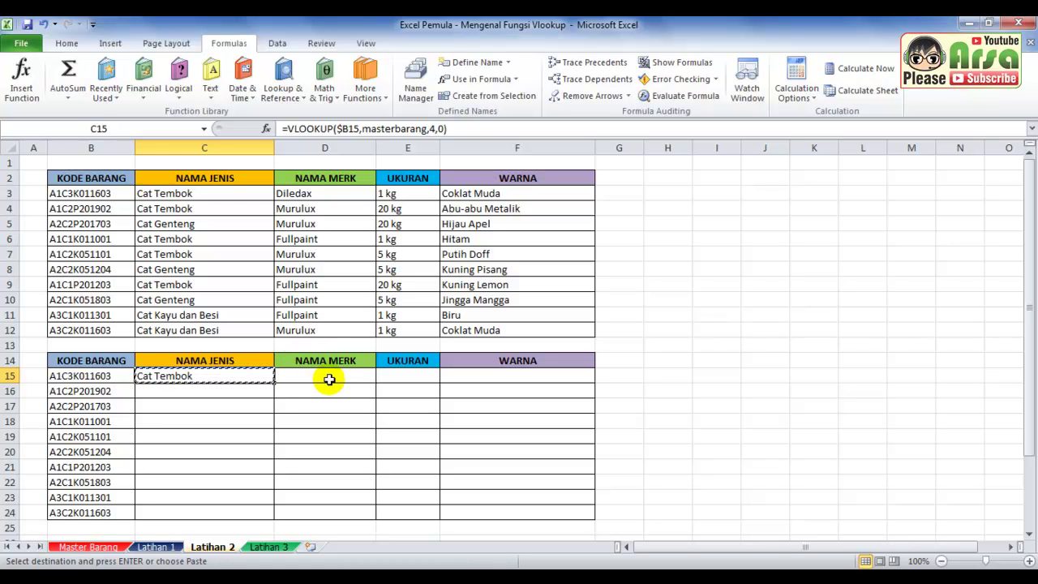
Paste the masterbarang lookup into D15:F15 and set D15's column index to 3
left_click_drag(330, 379, 476, 379)
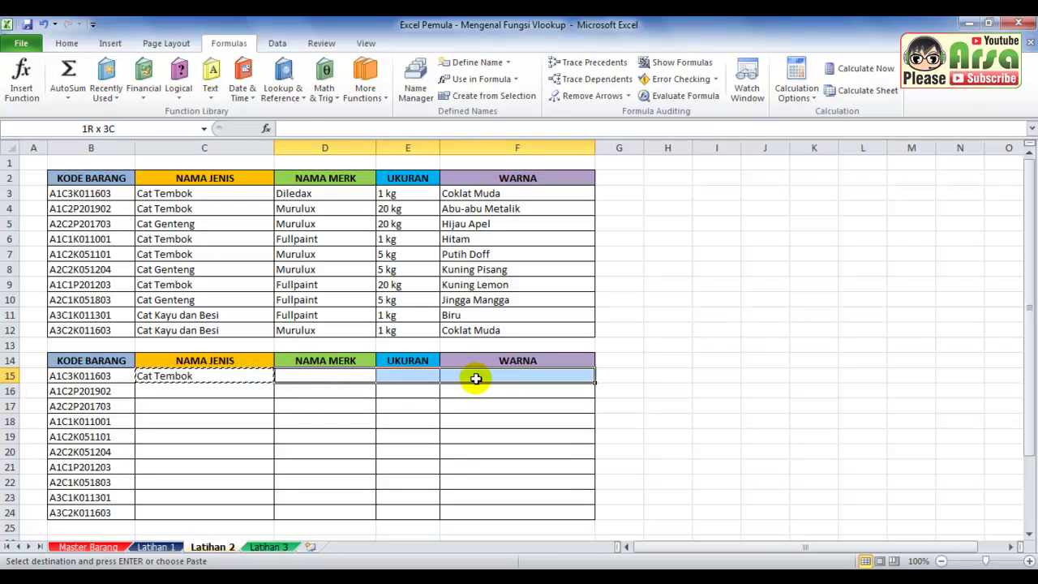
key("ctrl+v")
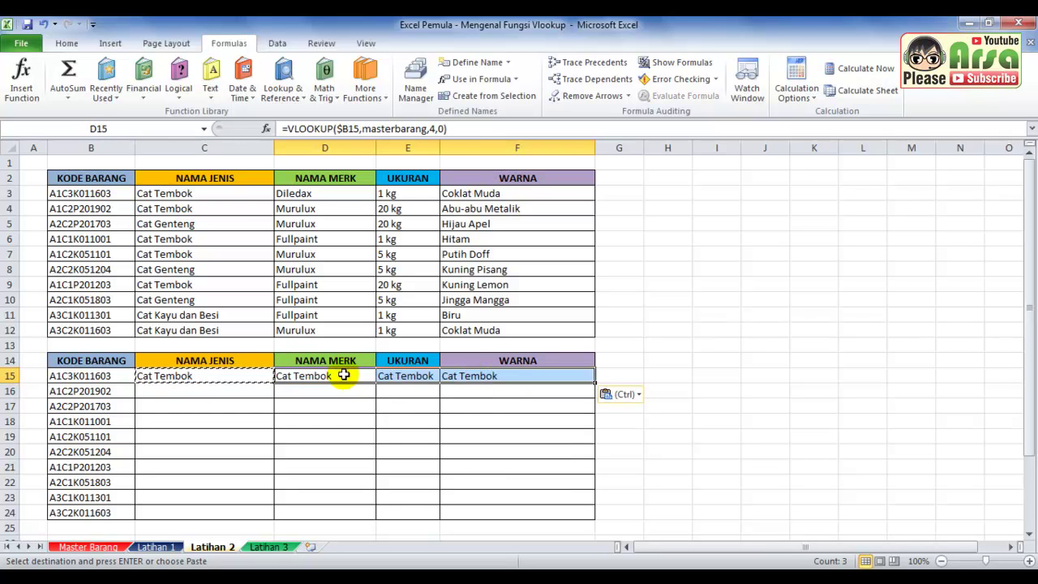
left_click(345, 377)
double_click(433, 128)
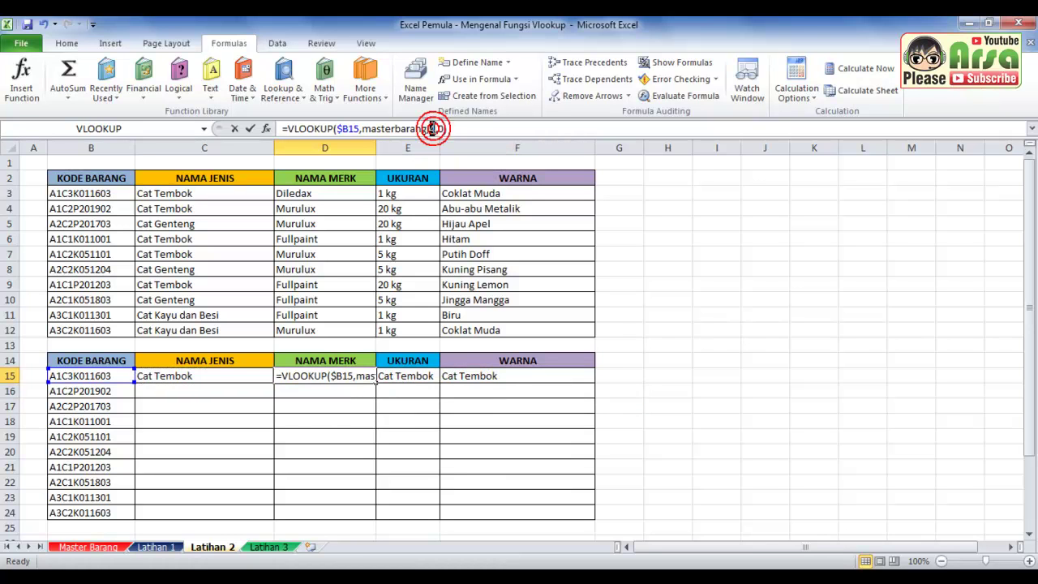
type("3")
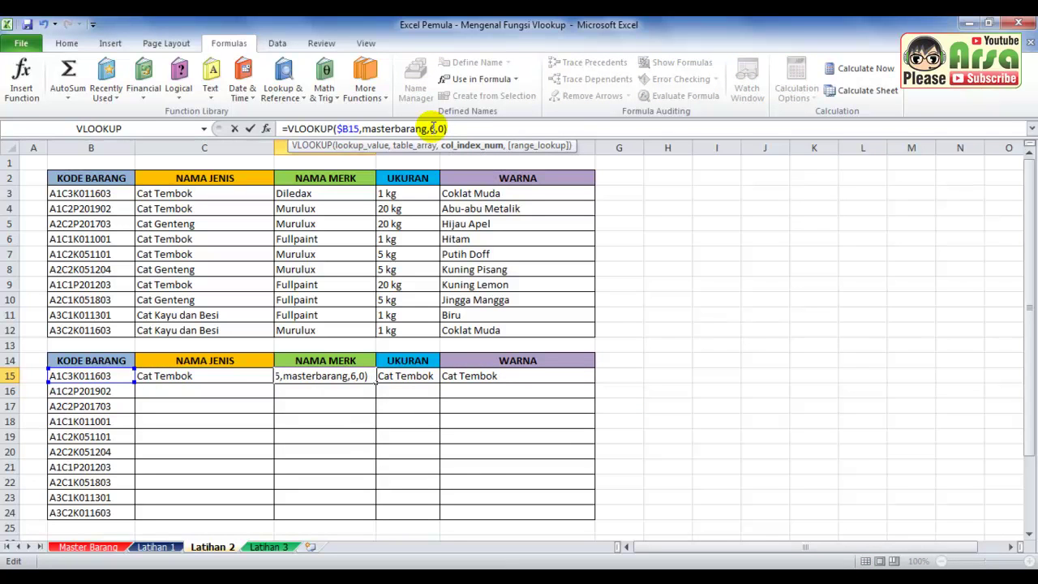
key("Return")
key("Up")
Correct E15's and F15's column indexes so they show 1 kg and Coklat Muda
key("Right")
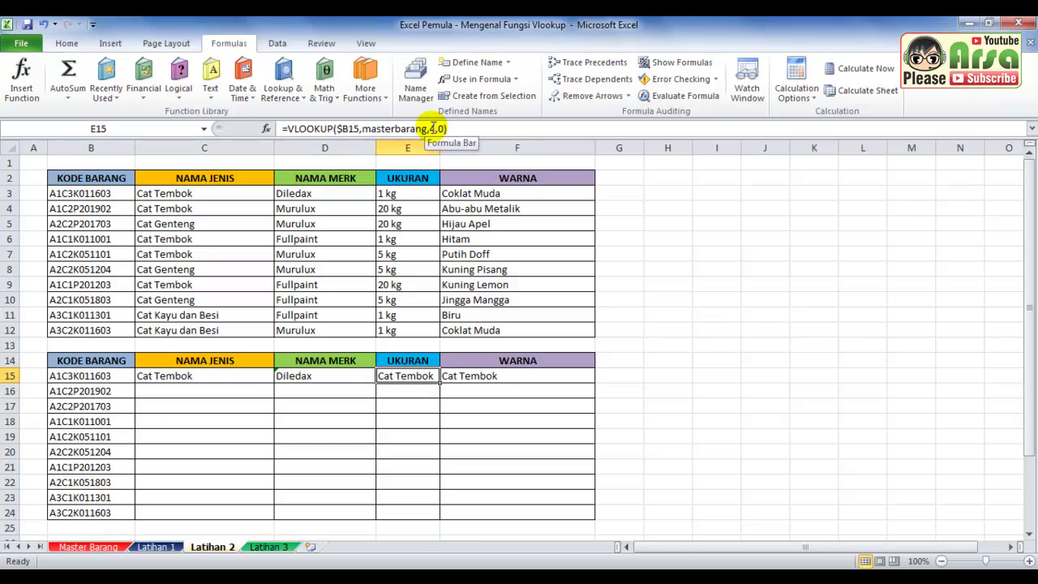
double_click(433, 128)
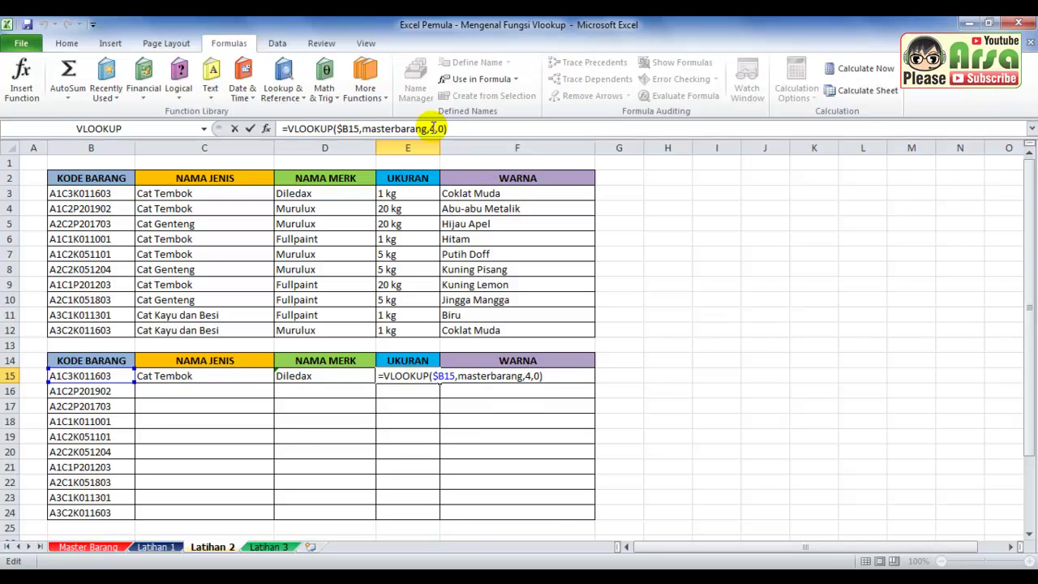
key("BackSpace")
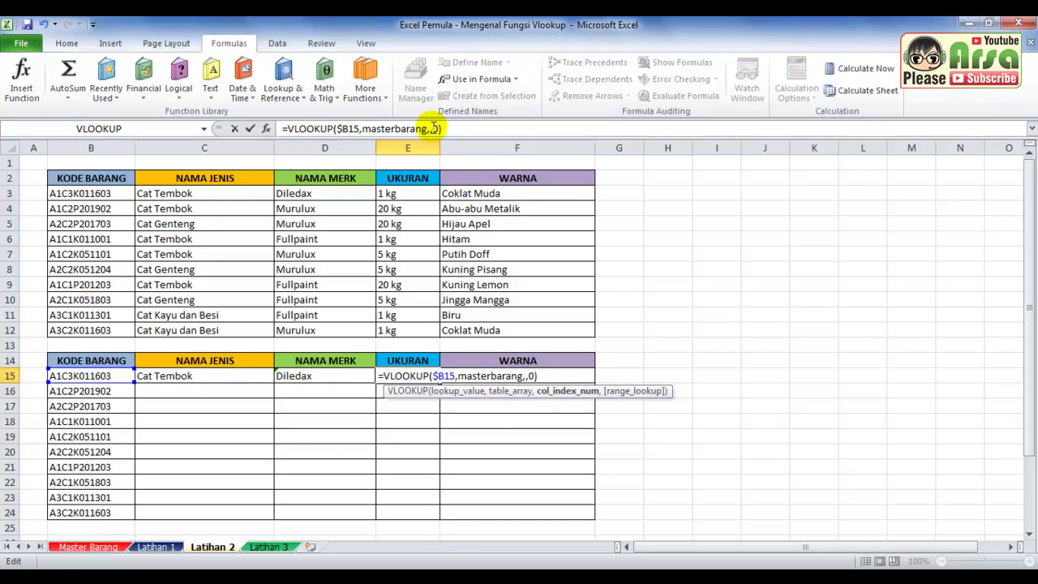
type("4")
key("Return")
key("Up")
key("Right")
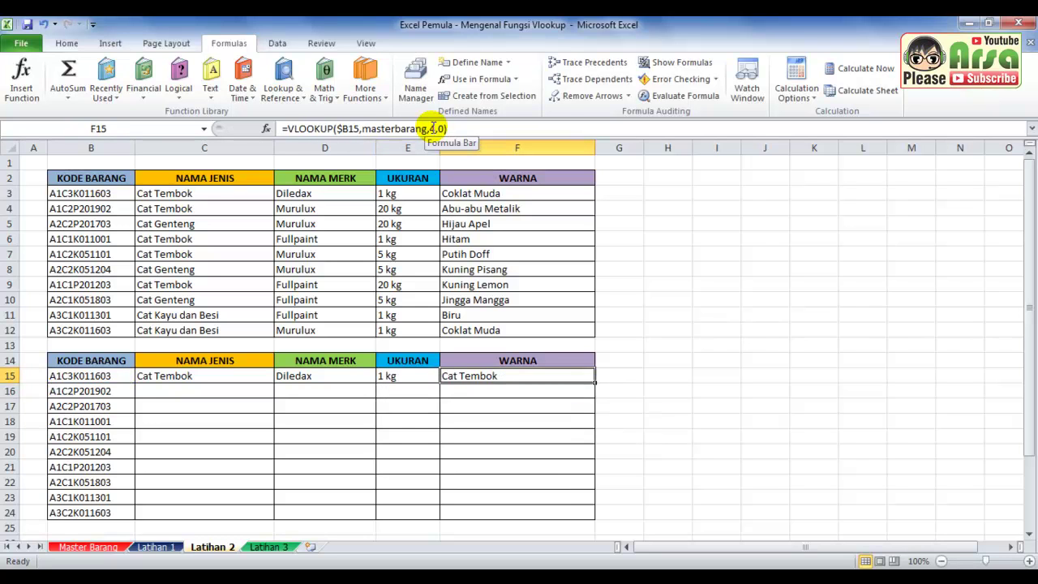
double_click(433, 128)
key("BackSpace")
type("4")
key("Return")
key("Up")
Copy the C15:F15 lookups and paste them into rows 16 to 24
key("Left")
key("Left")
key("Left")
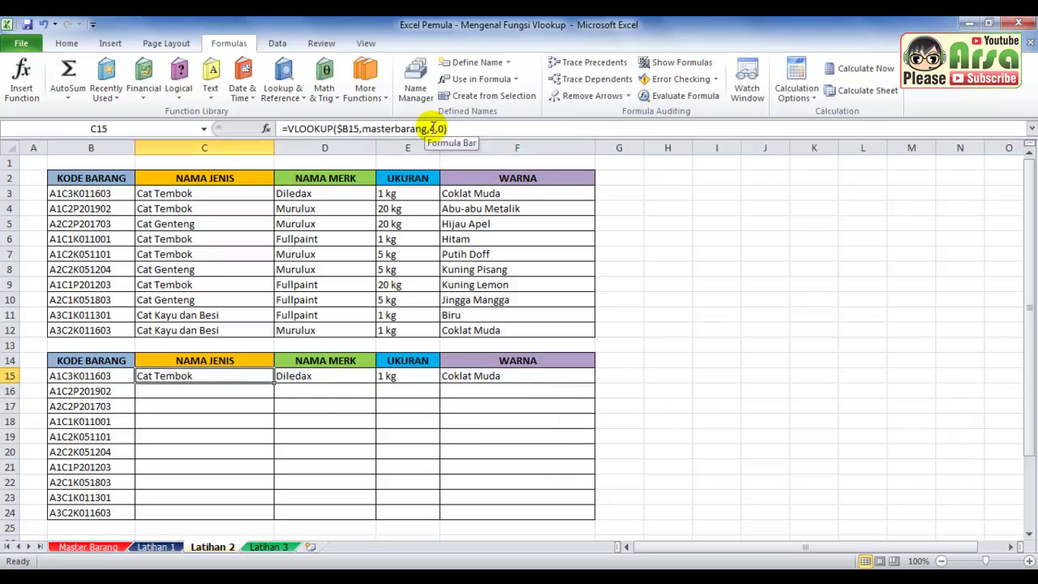
key("shift+Right")
key("shift+Right")
key("shift+Right")
key("ctrl+c")
key("Down")
key("Left")
key("ctrl+Down")
key("Right")
key("shift+Up")
key("shift+Up")
key("shift+Up")
key("ctrl+v")
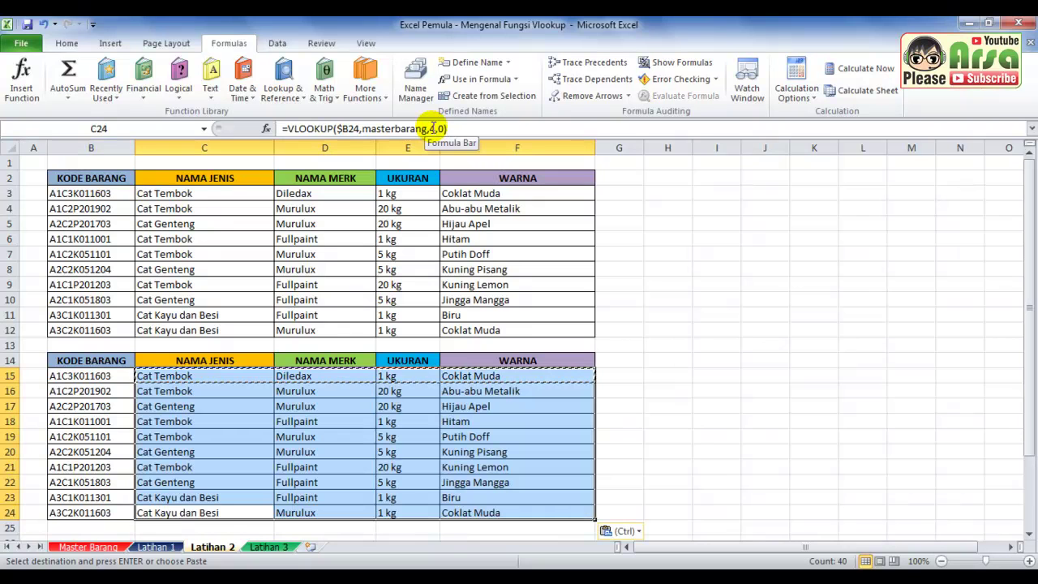
key("Up")
Check the pasted masterbarang formulas in rows 15 and 16, comparing column indexes
key("Up")
key("Up")
key("Escape")
key("Up")
key("Up")
key("Up")
key("Up")
key("Up")
key("Up")
key("Right")
key("Right")
key("Down")
key("Left")
key("Left")
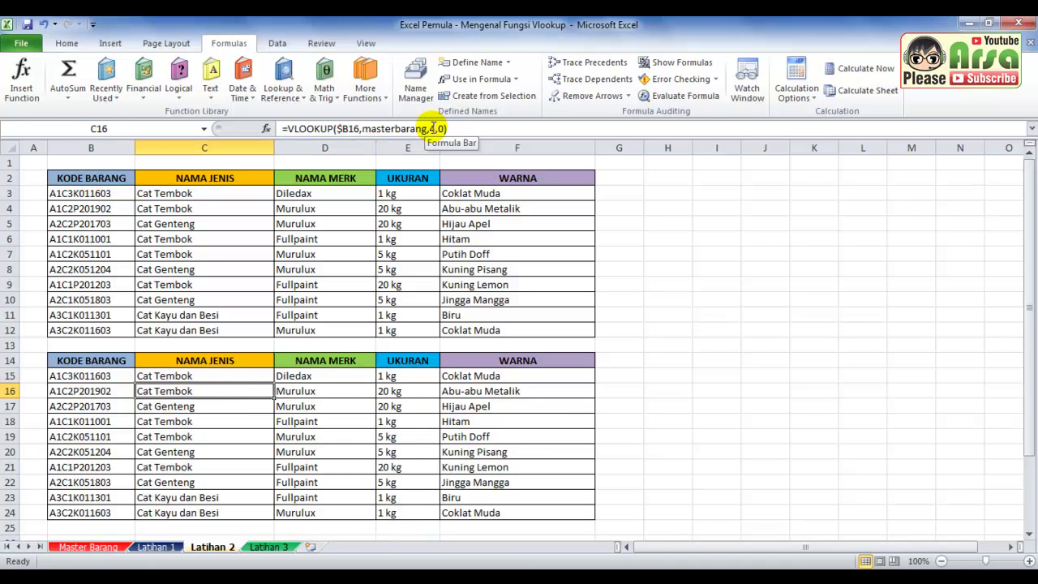
key("Right")
key("Up")
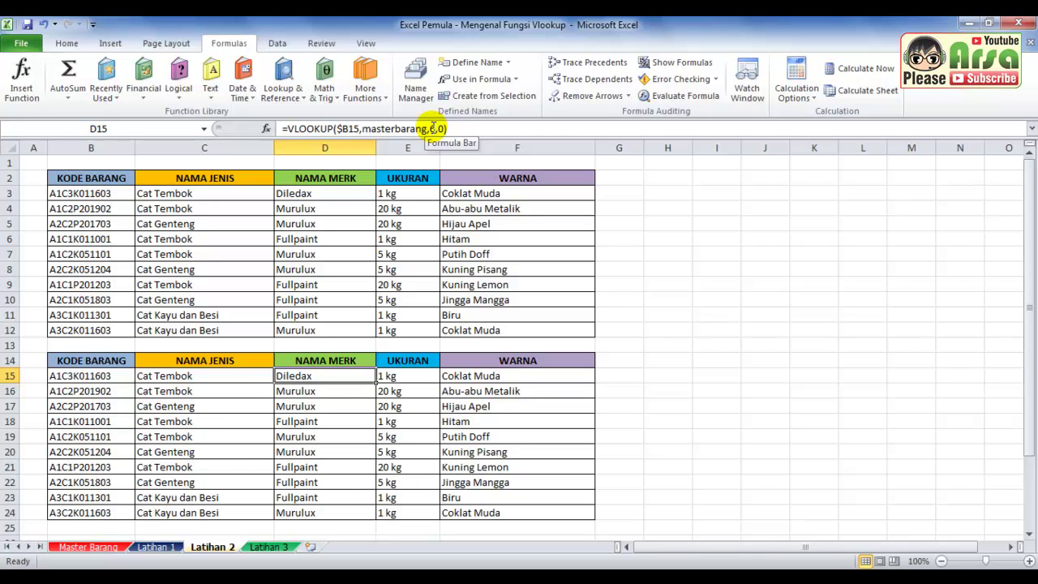
key("Left")
key("Right")
key("Right")
key("Right")
key("Left")
key("Left")
key("Left")
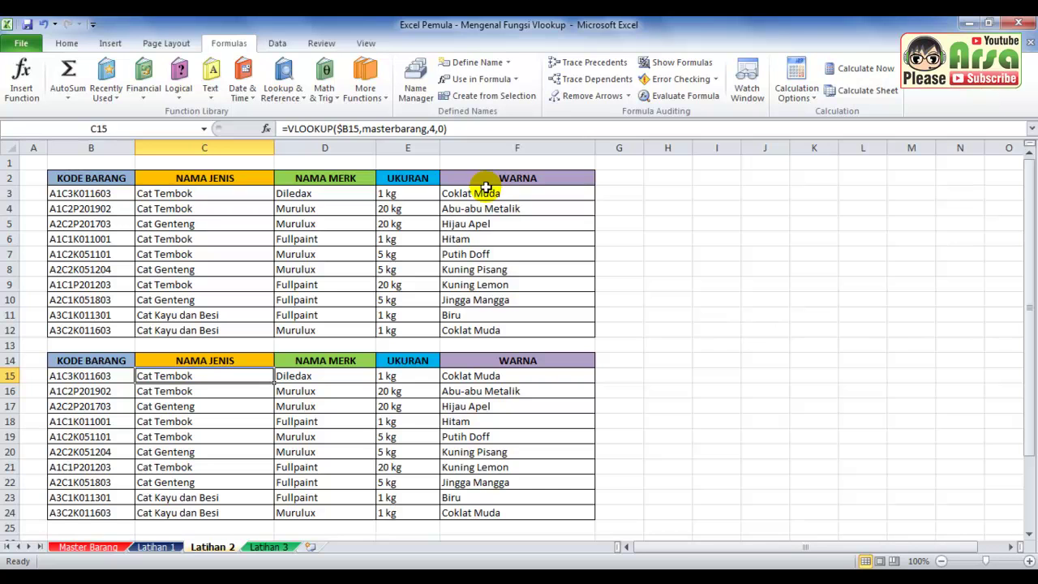
left_click(274, 547)
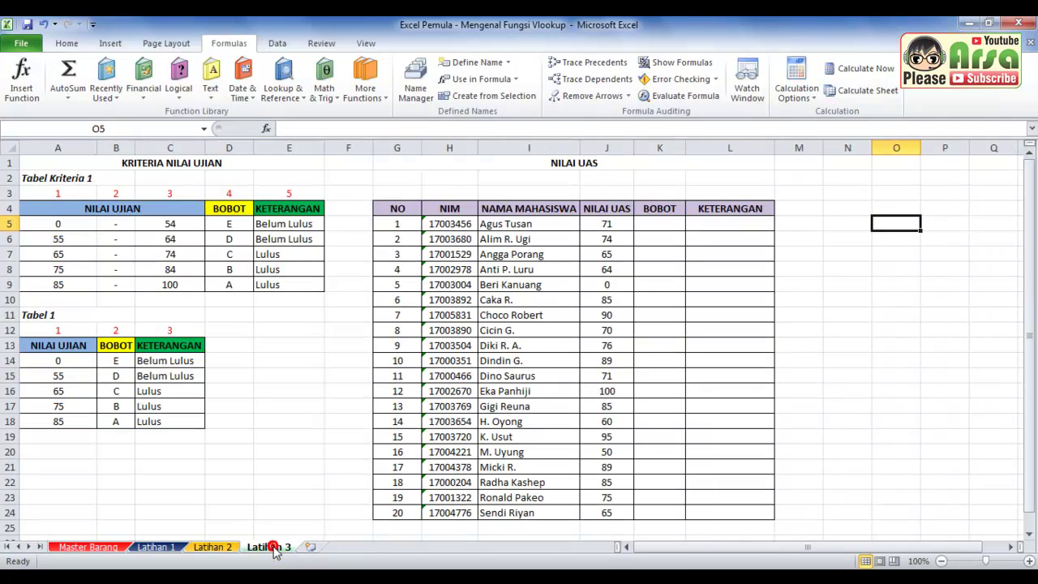